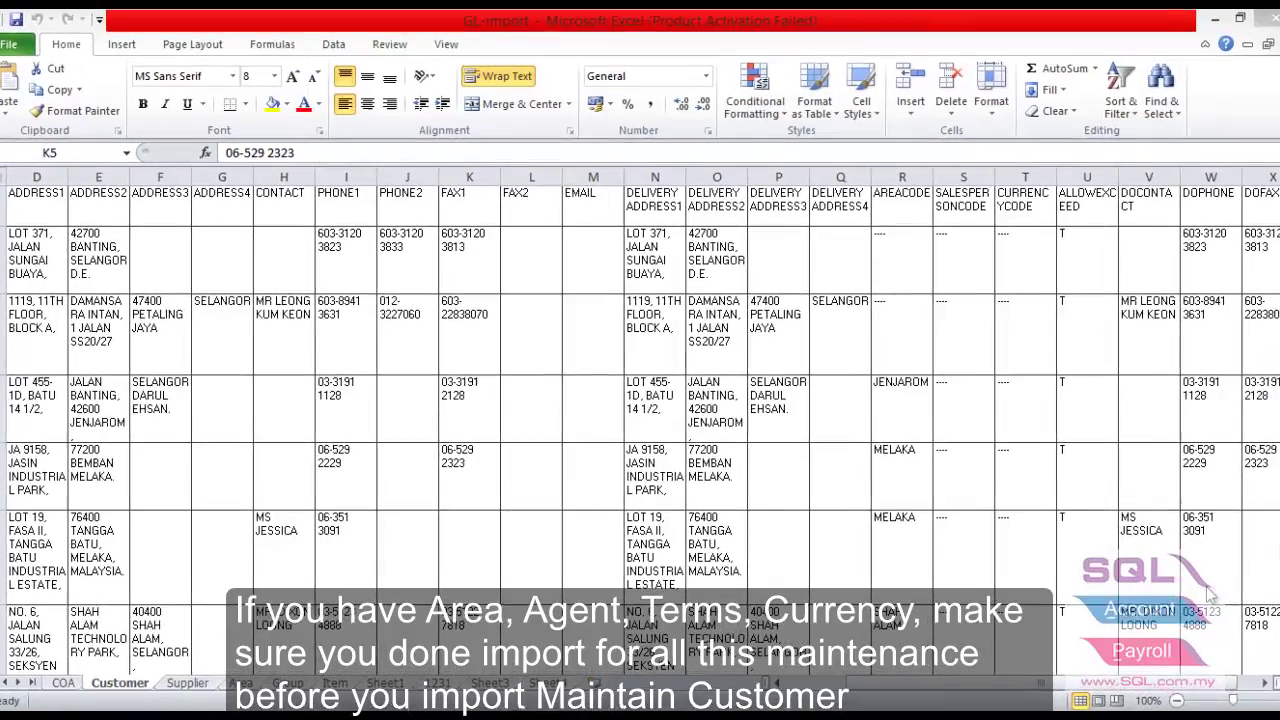
Select column R, the AREACODE column, on the Customer sheet.
left_click(908, 172)
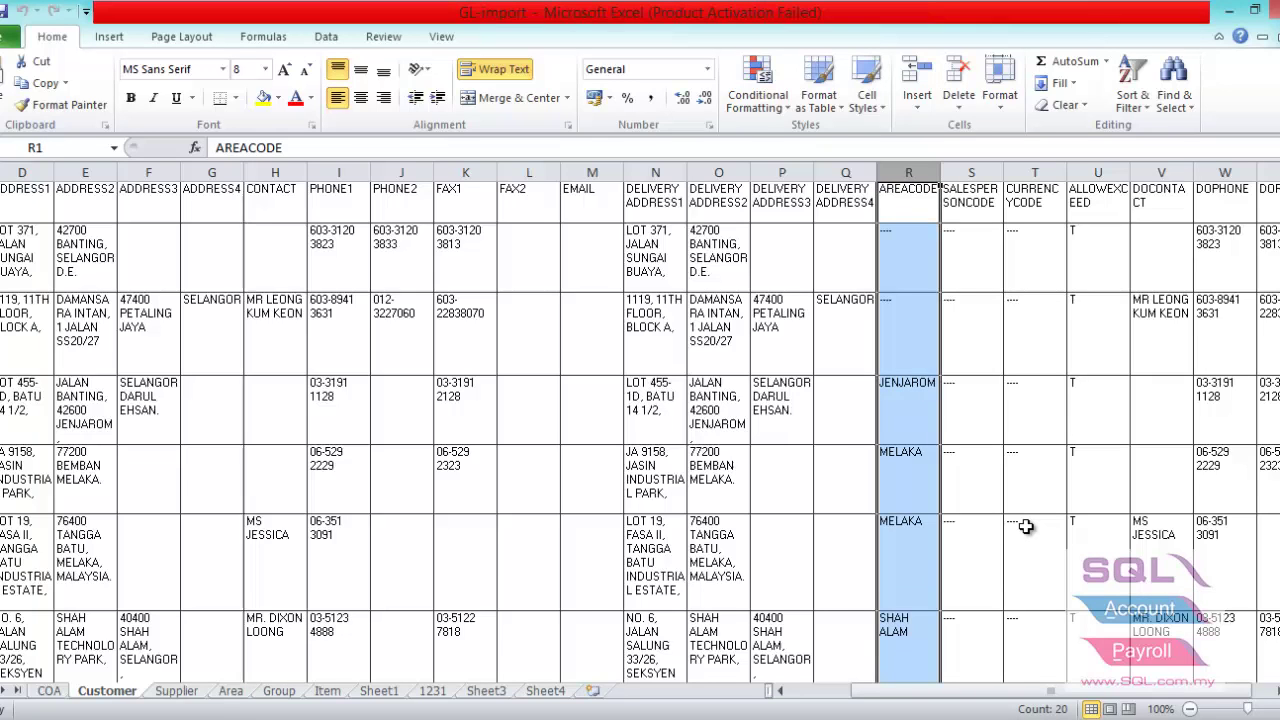
Copy the AREACODE column into column A of a new worksheet, Sheet2.
key("ctrl+c")
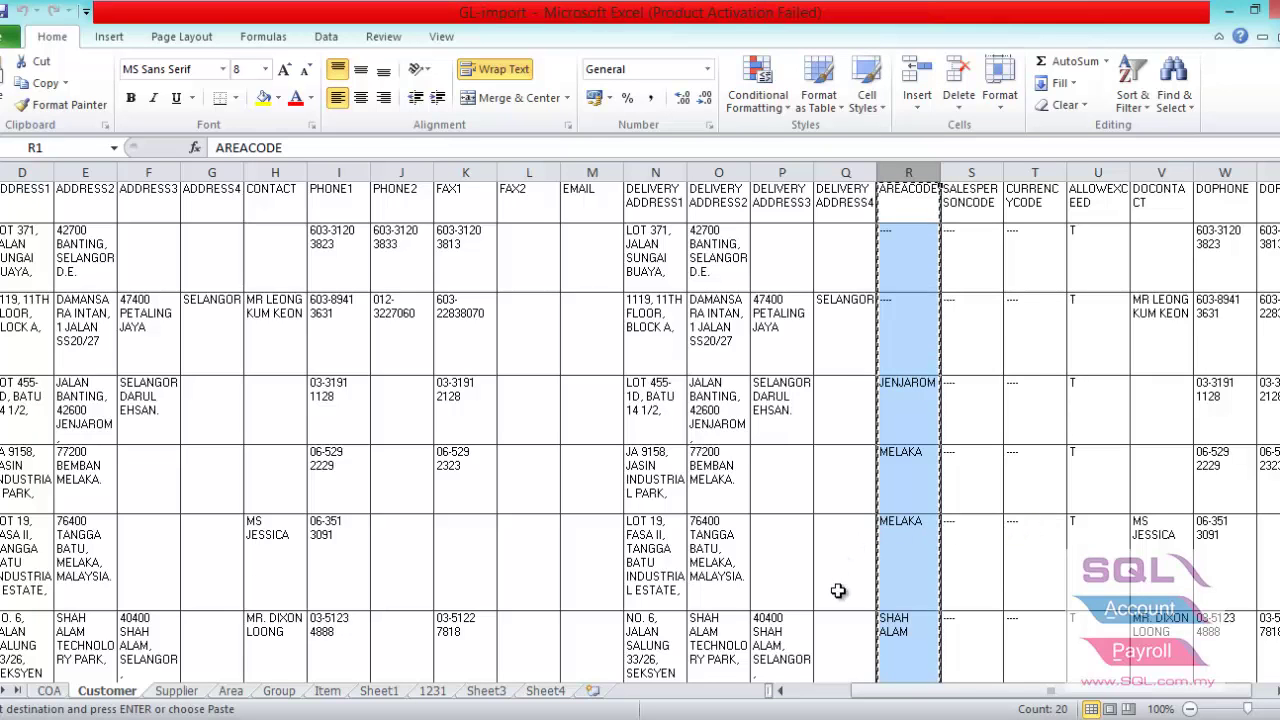
left_click(593, 690)
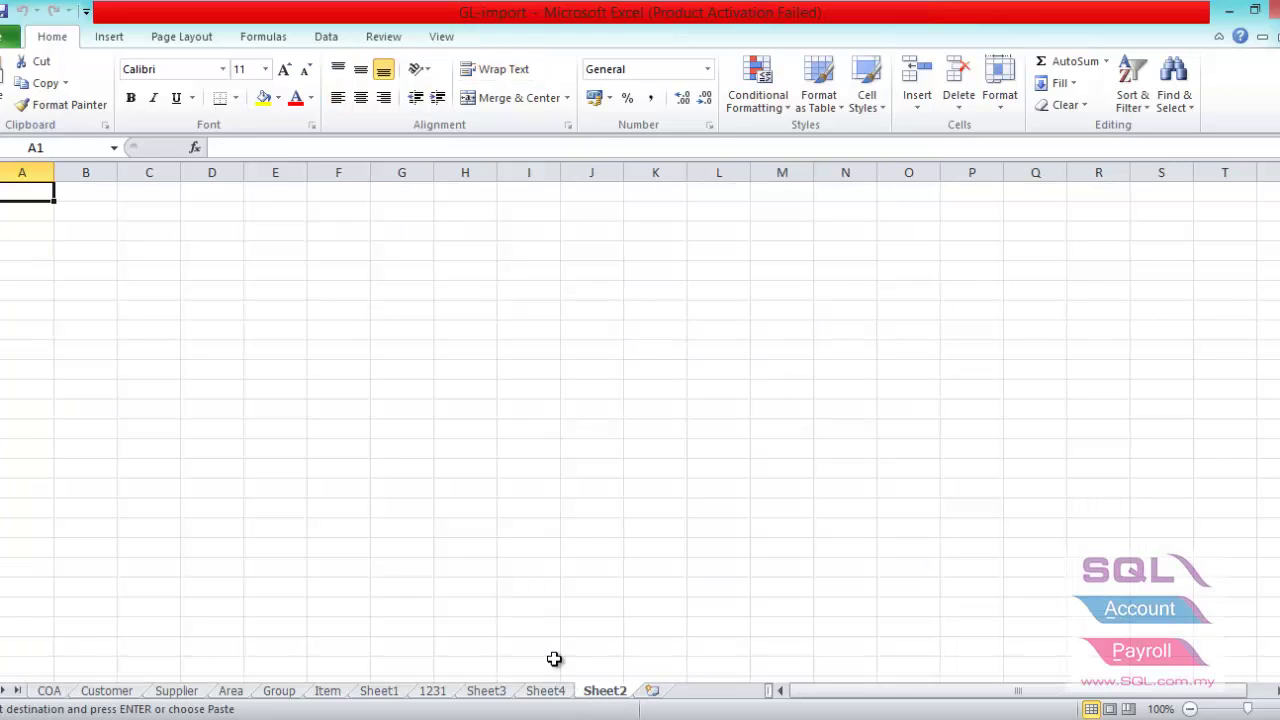
left_click(34, 172)
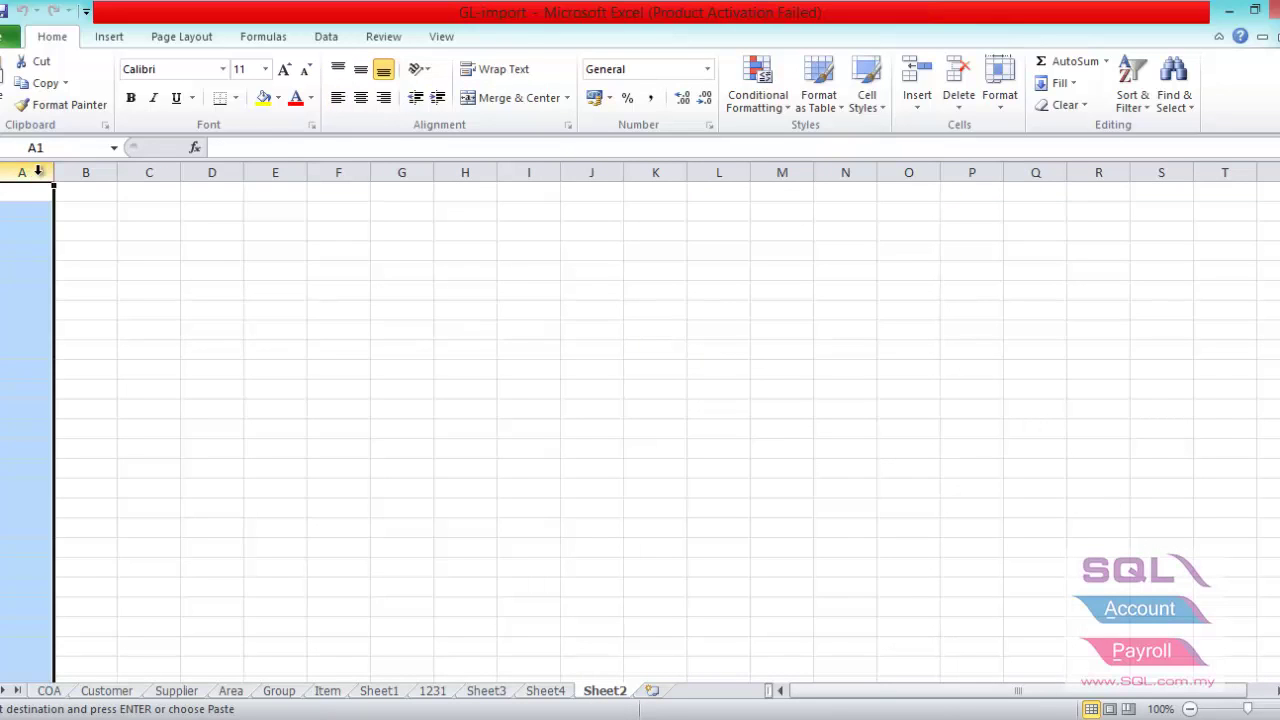
key("ctrl+v")
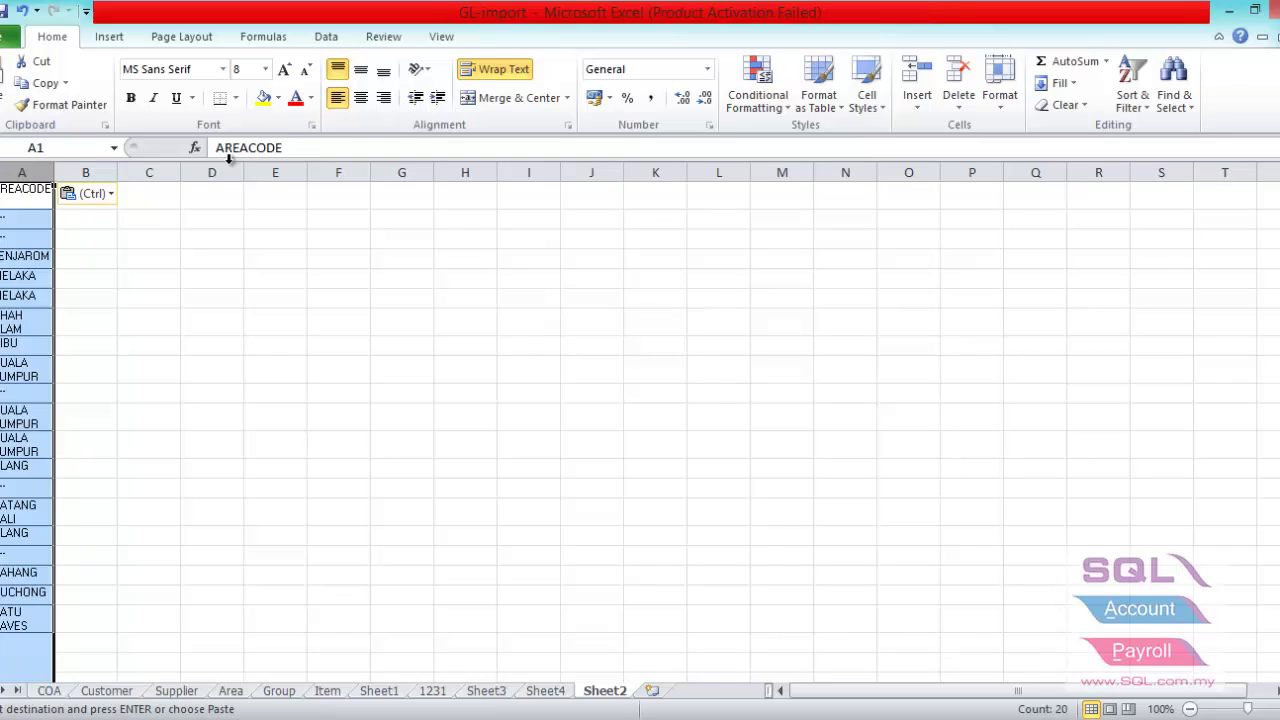
Apply an Advanced Filter with Unique records only to the Sheet2 area code list.
left_click(322, 42)
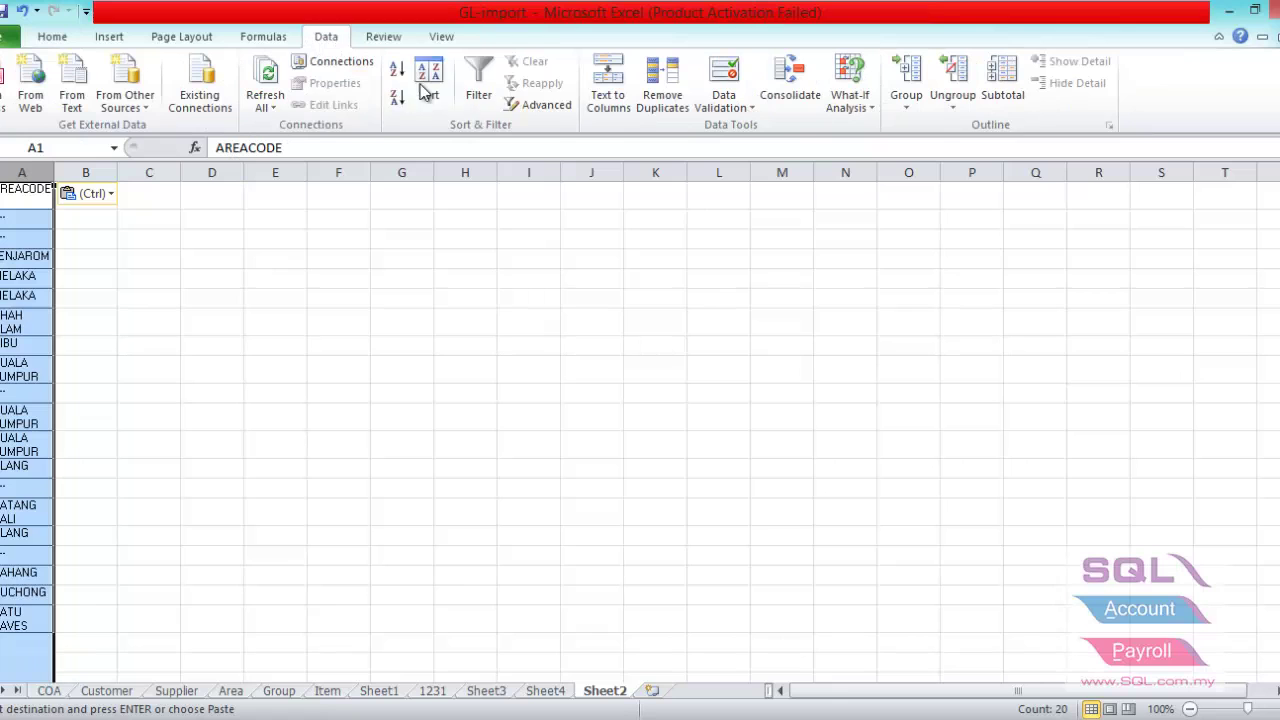
left_click(521, 108)
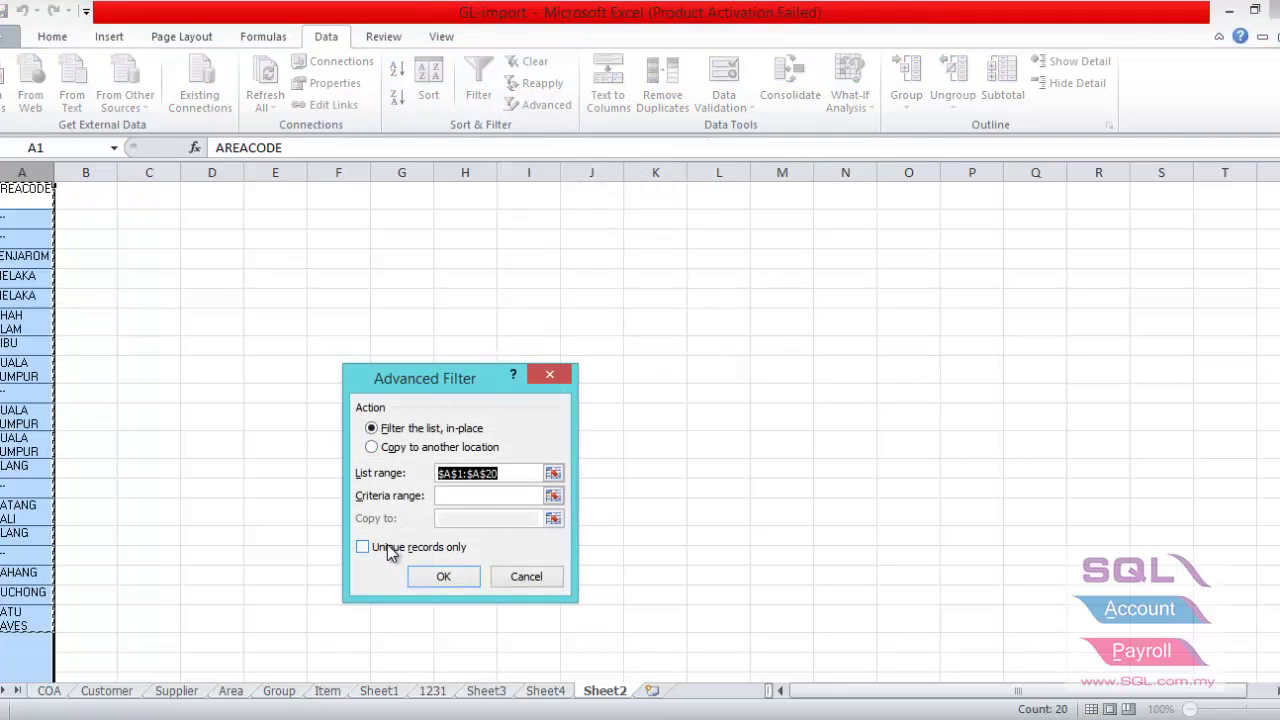
left_click(390, 550)
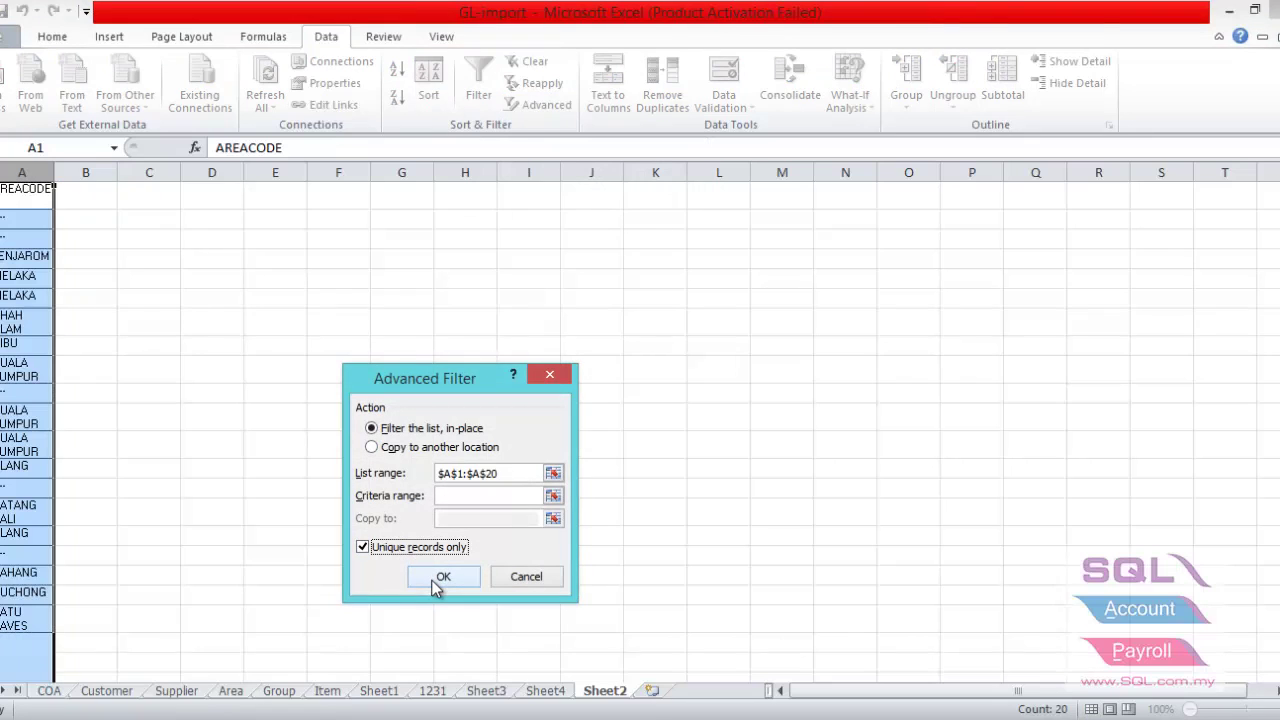
left_click(441, 578)
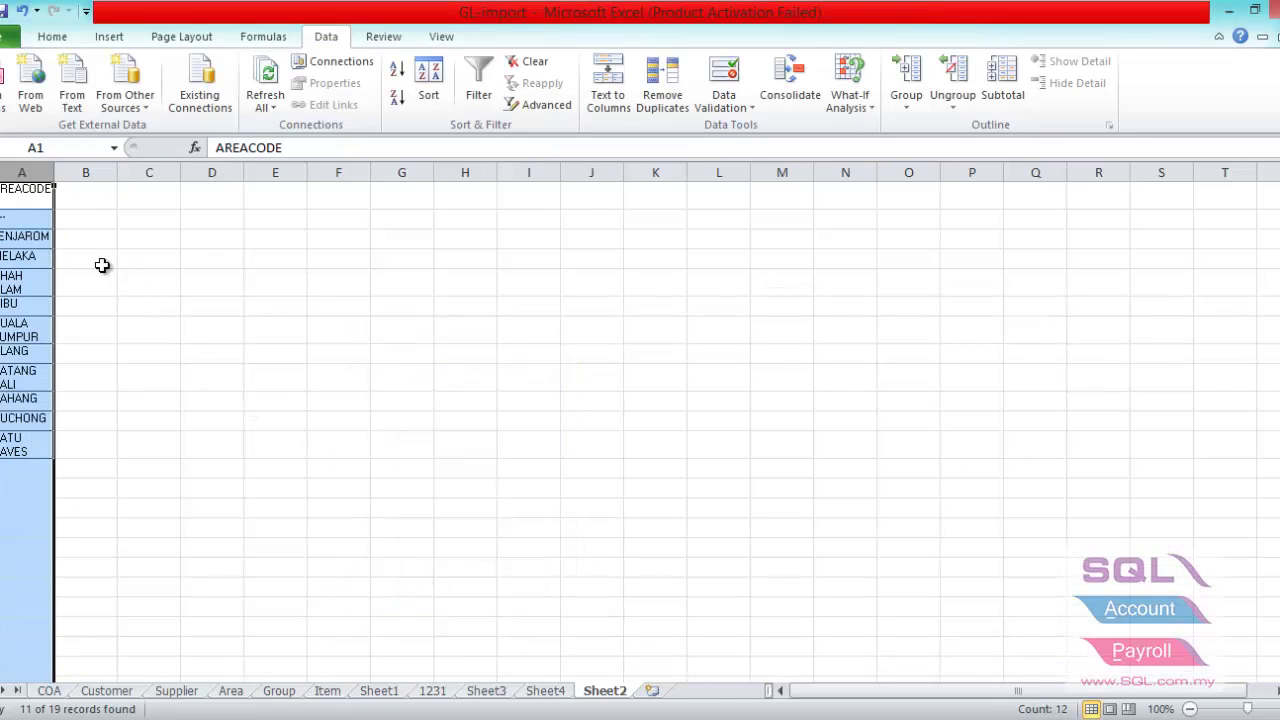
Copy the 11 filtered unique area codes from A1 down to the last row.
left_click(10, 197)
left_click_drag(14, 186, 26, 451)
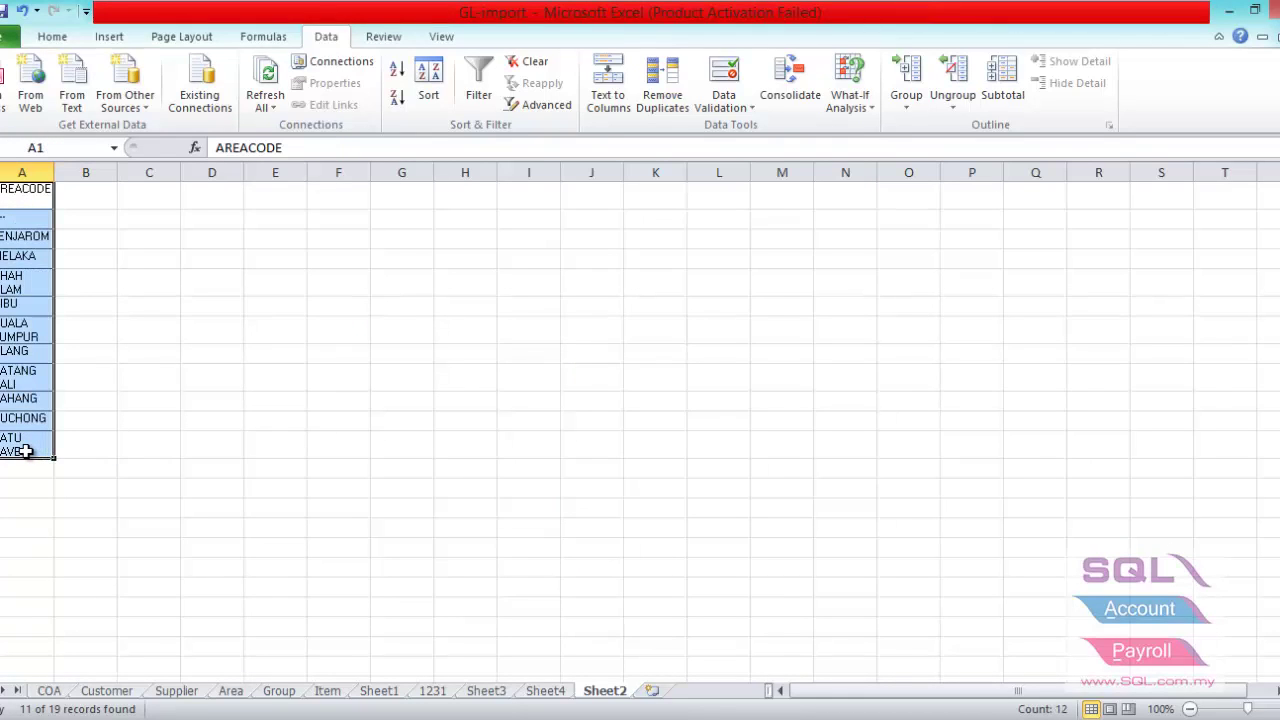
key("ctrl+c")
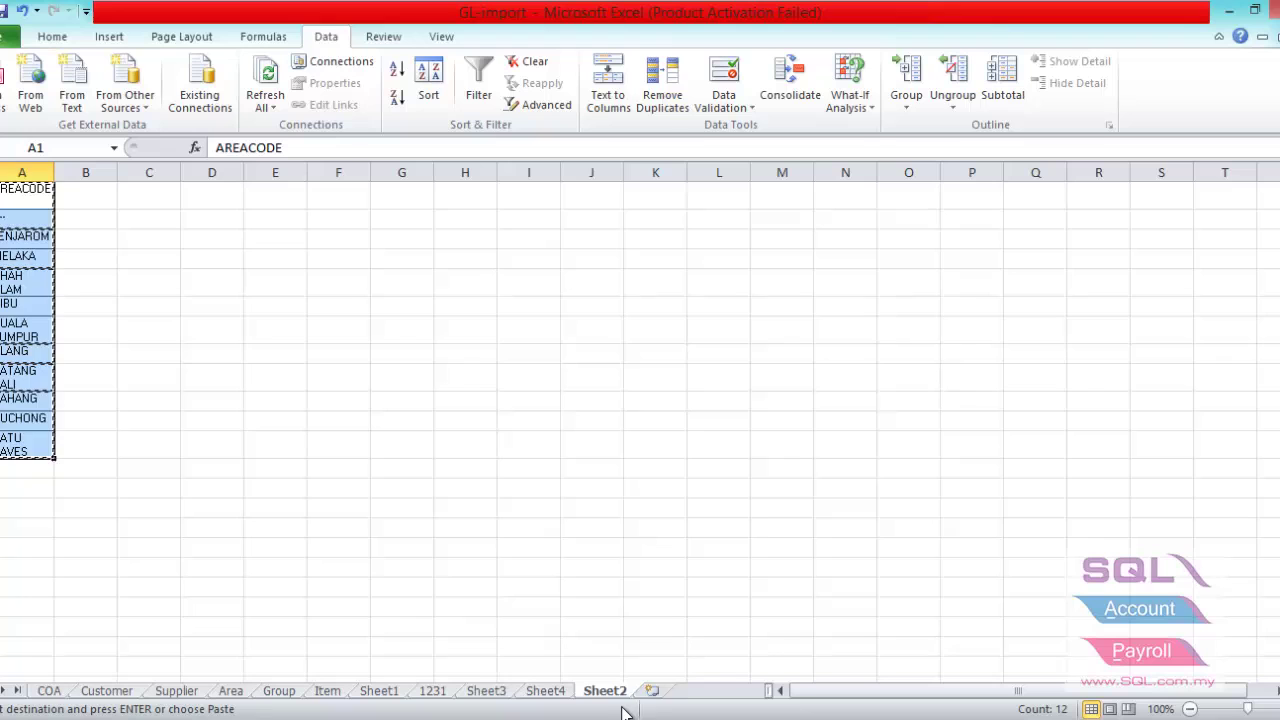
Paste the unique area codes into a new worksheet and rename it AREAV.
left_click(652, 690)
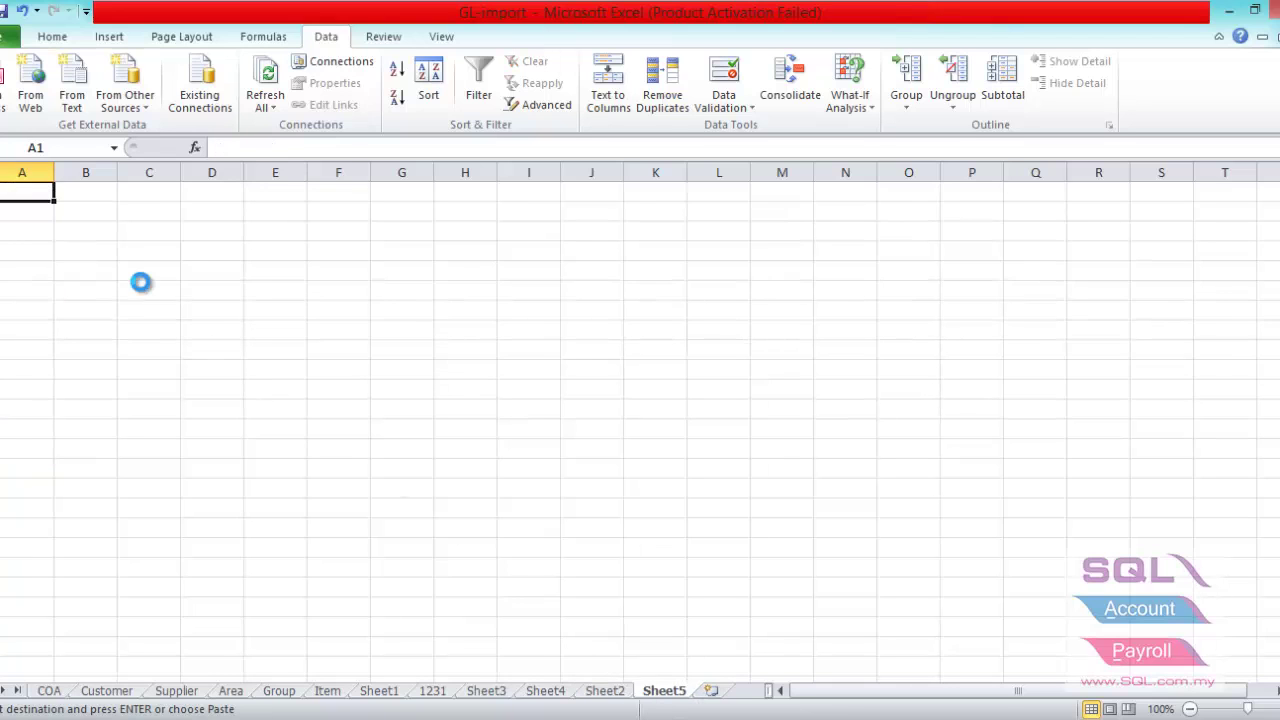
key("ctrl+v")
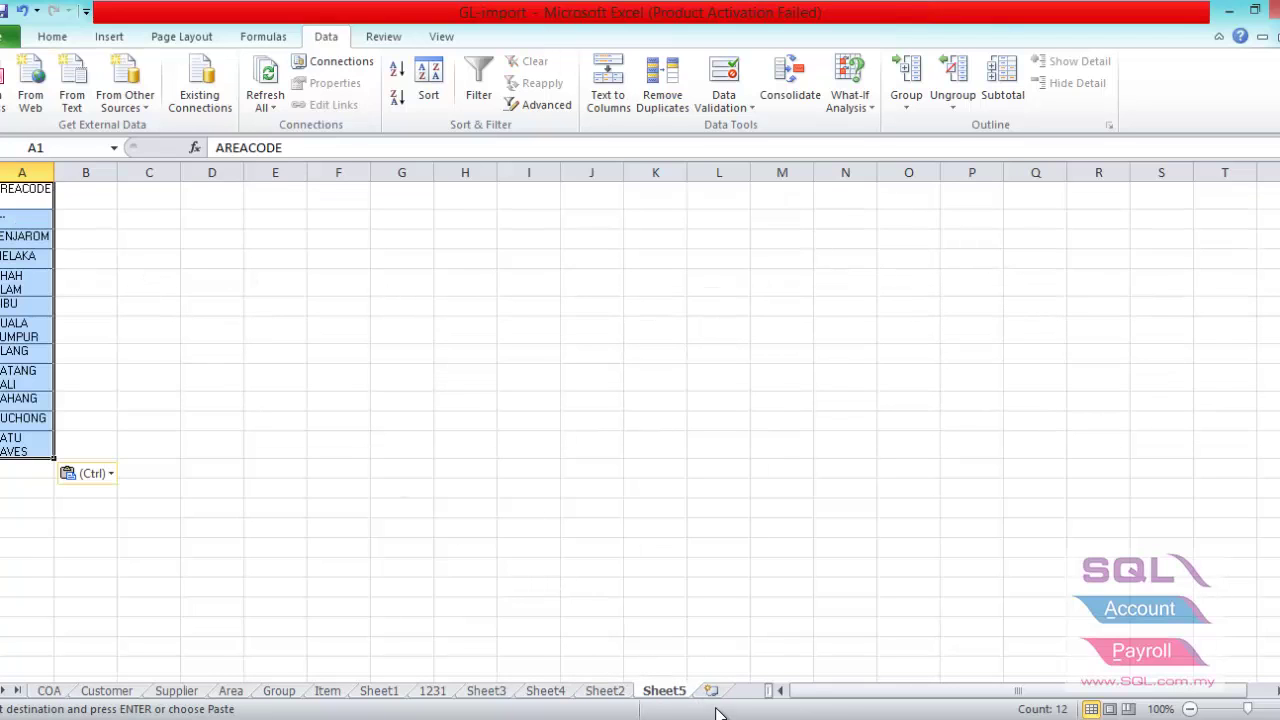
right_click(675, 692)
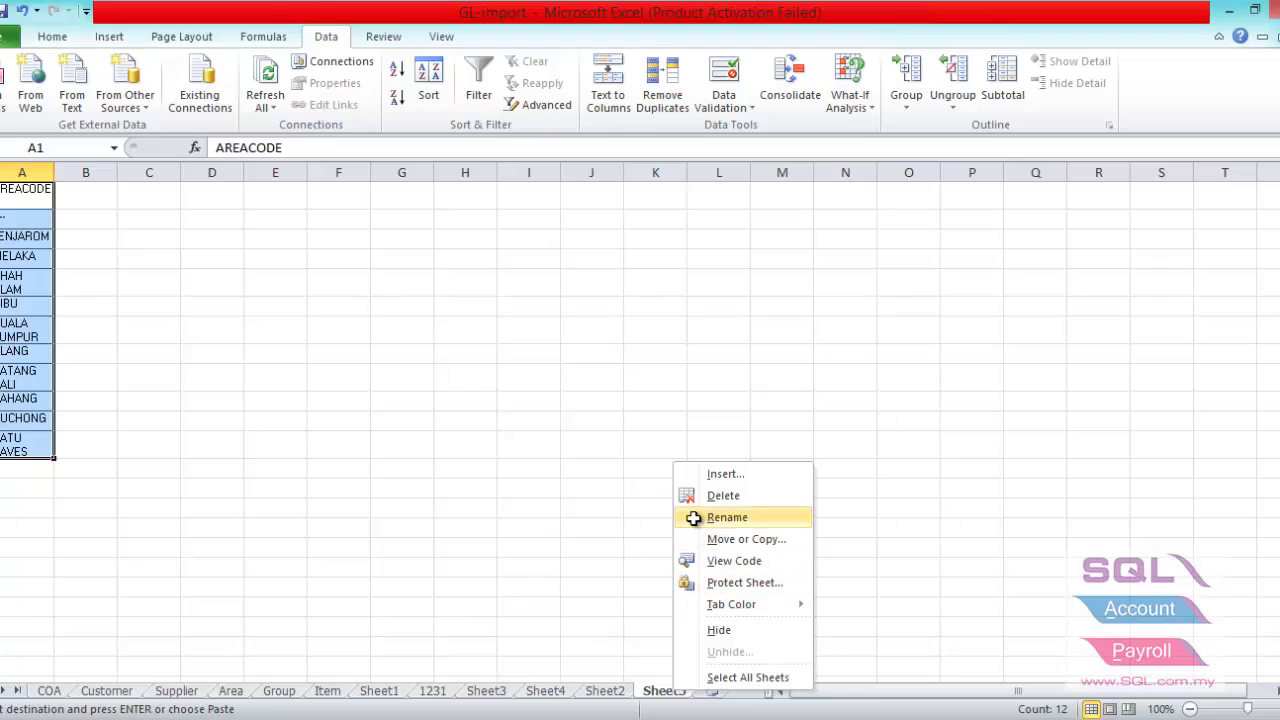
left_click(727, 517)
type("AREAV")
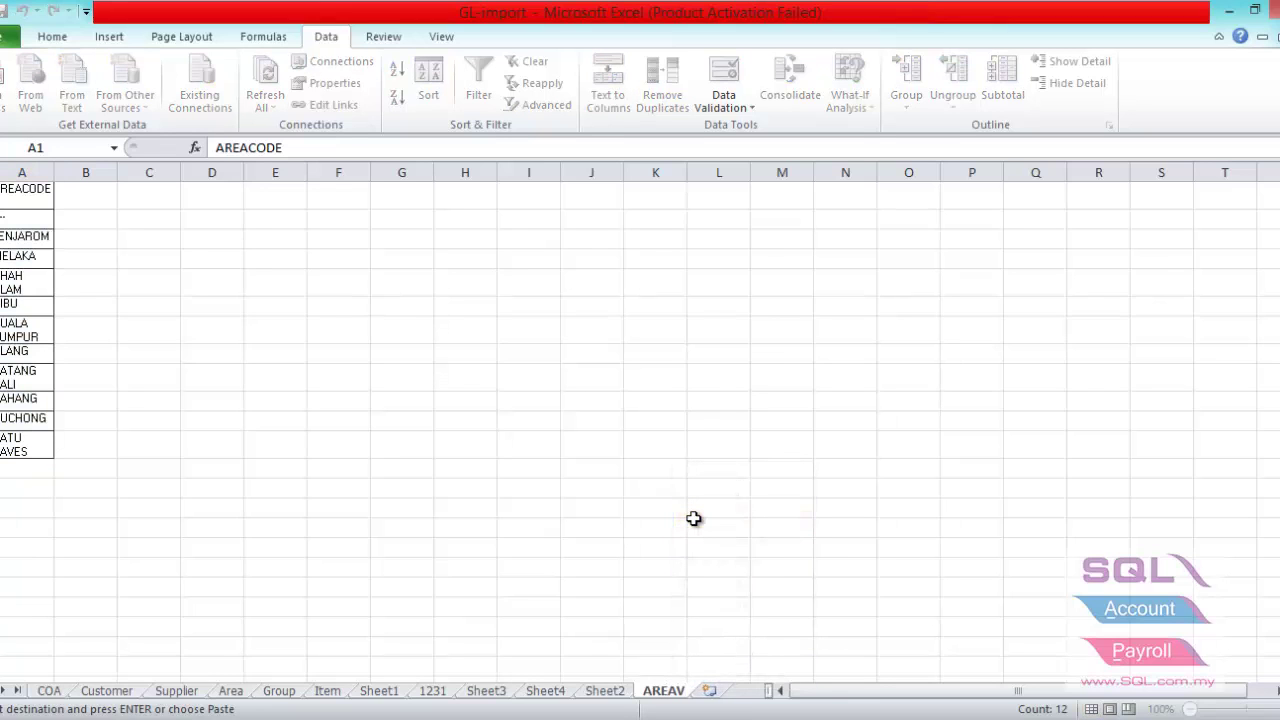
key("Return")
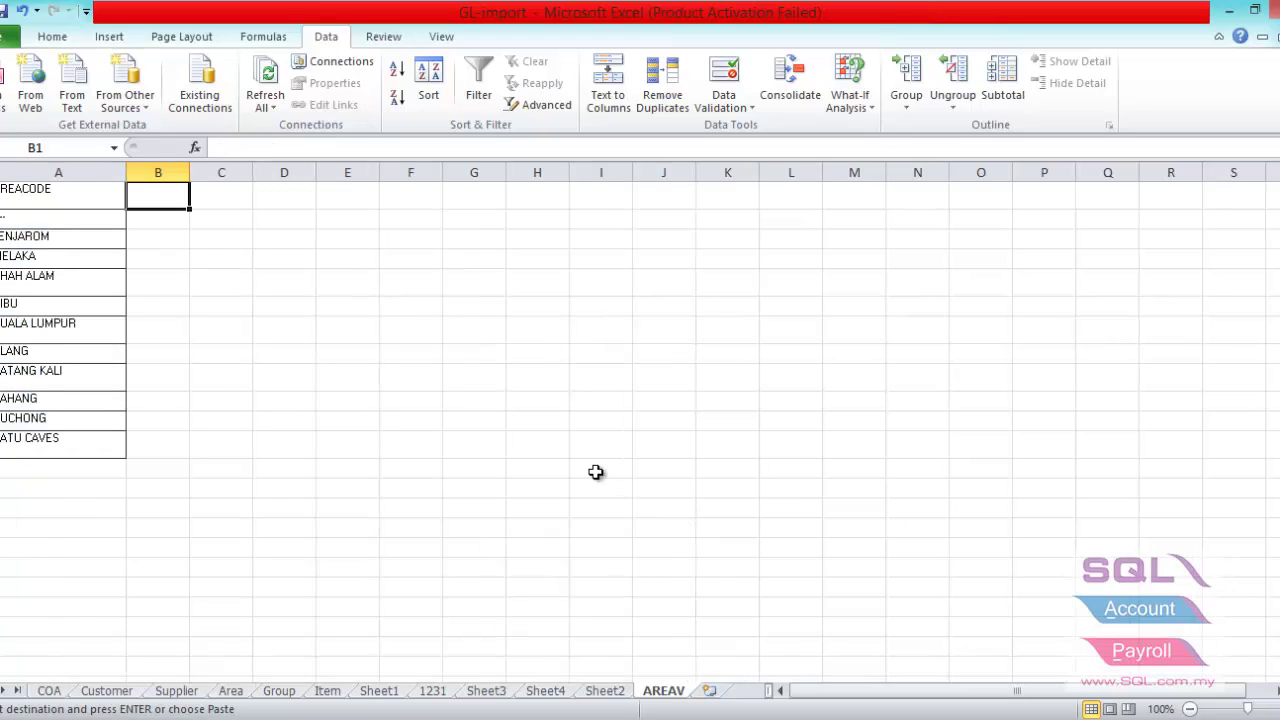
Enter =TRIM(A2) in B2, fill it down to B12, and autofit column B.
left_click(178, 226)
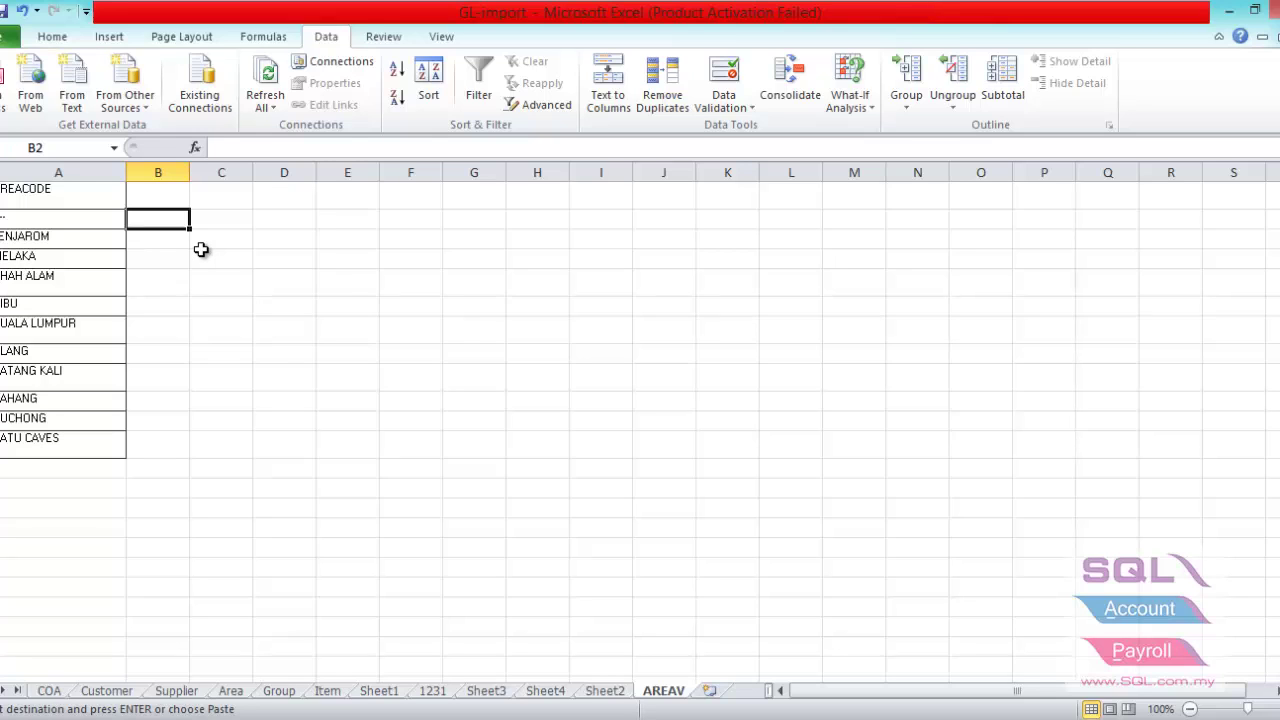
key("F2")
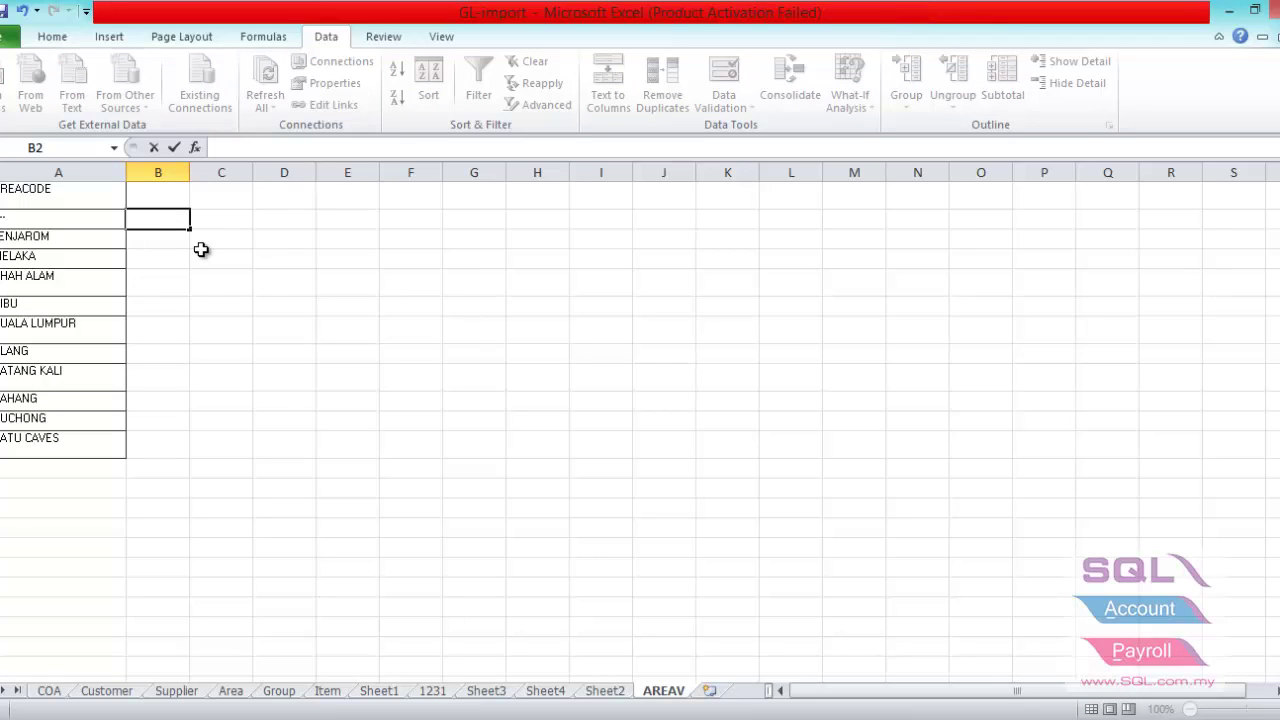
type("=TRIM")
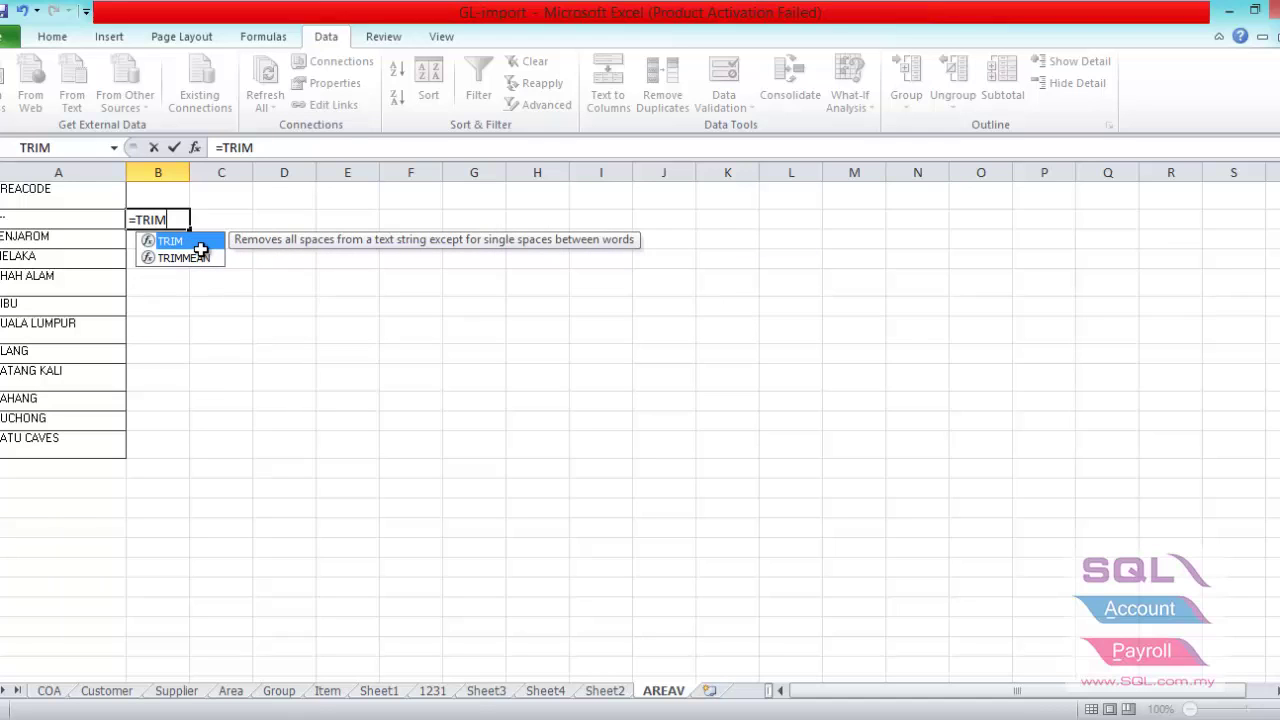
double_click(192, 242)
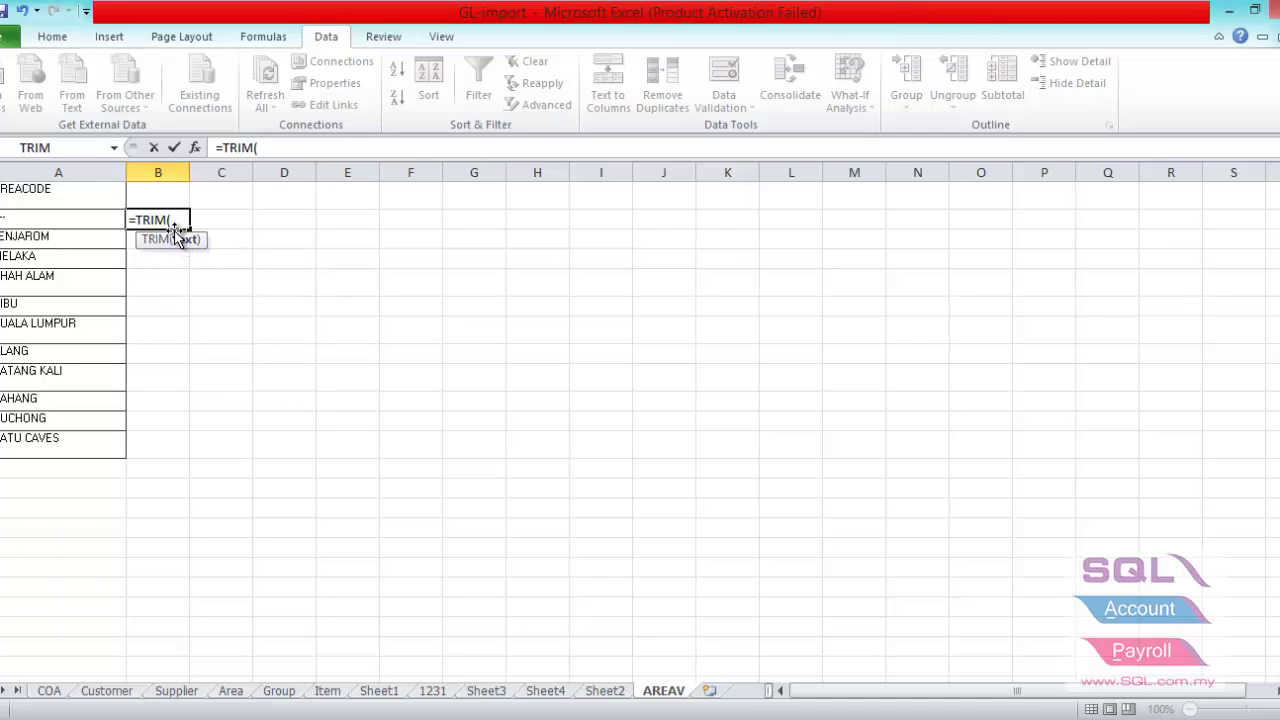
left_click(62, 217)
type(")")
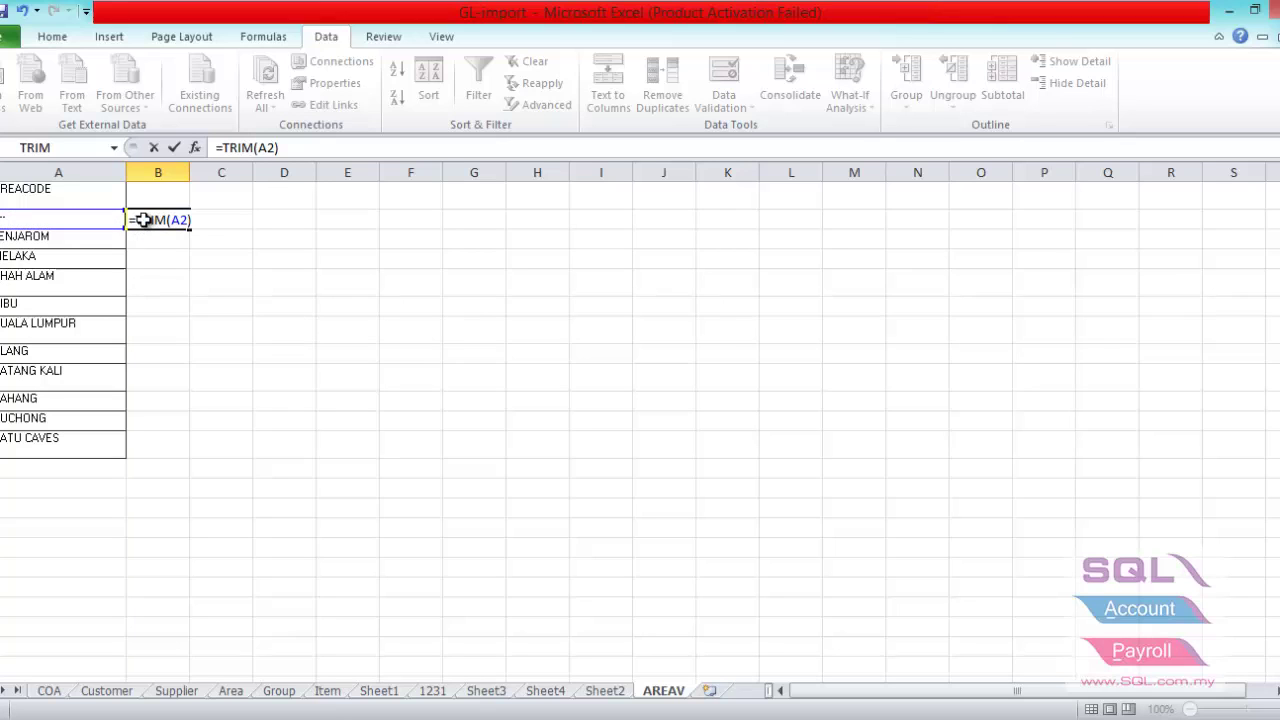
key("Return")
left_click(171, 214)
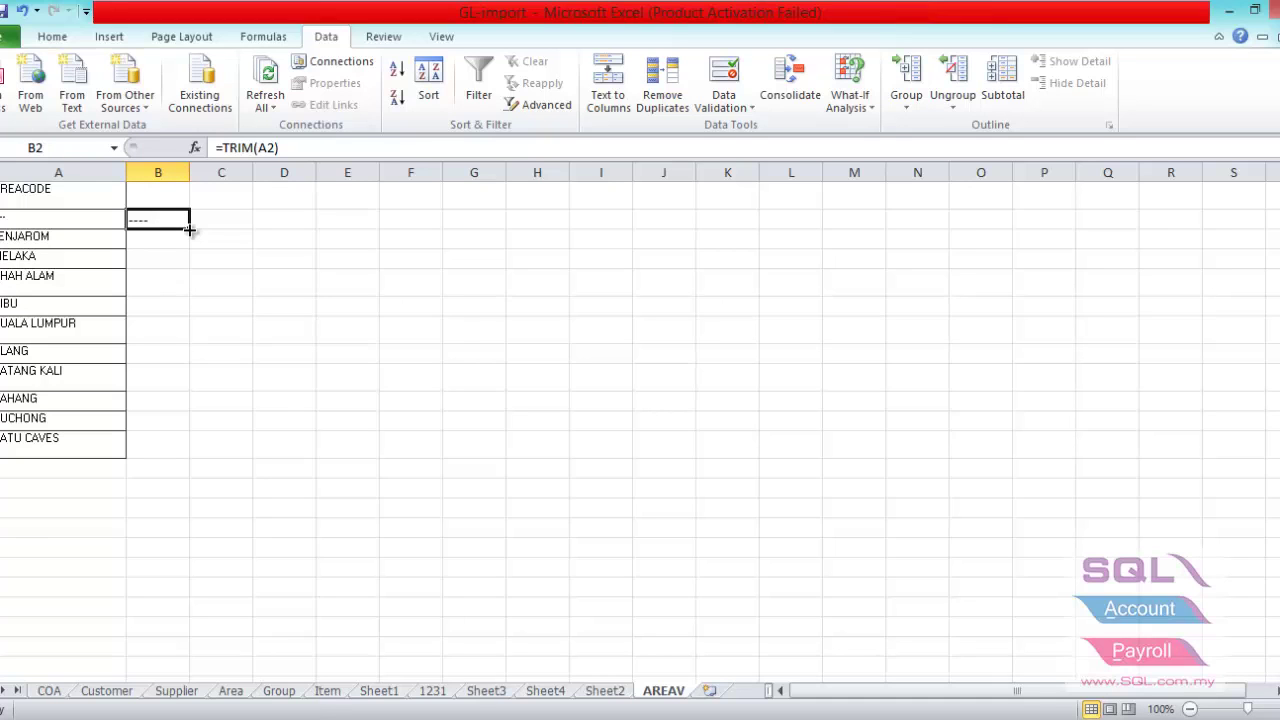
left_click_drag(189, 230, 198, 455)
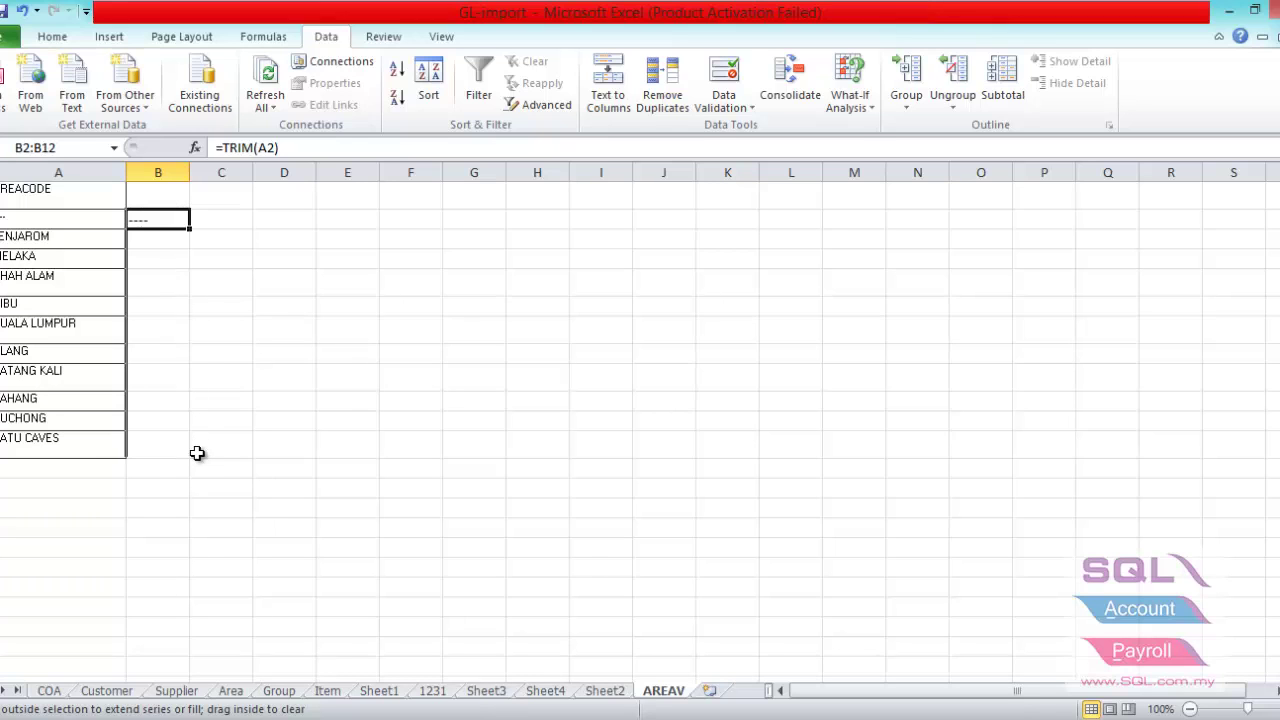
double_click(190, 172)
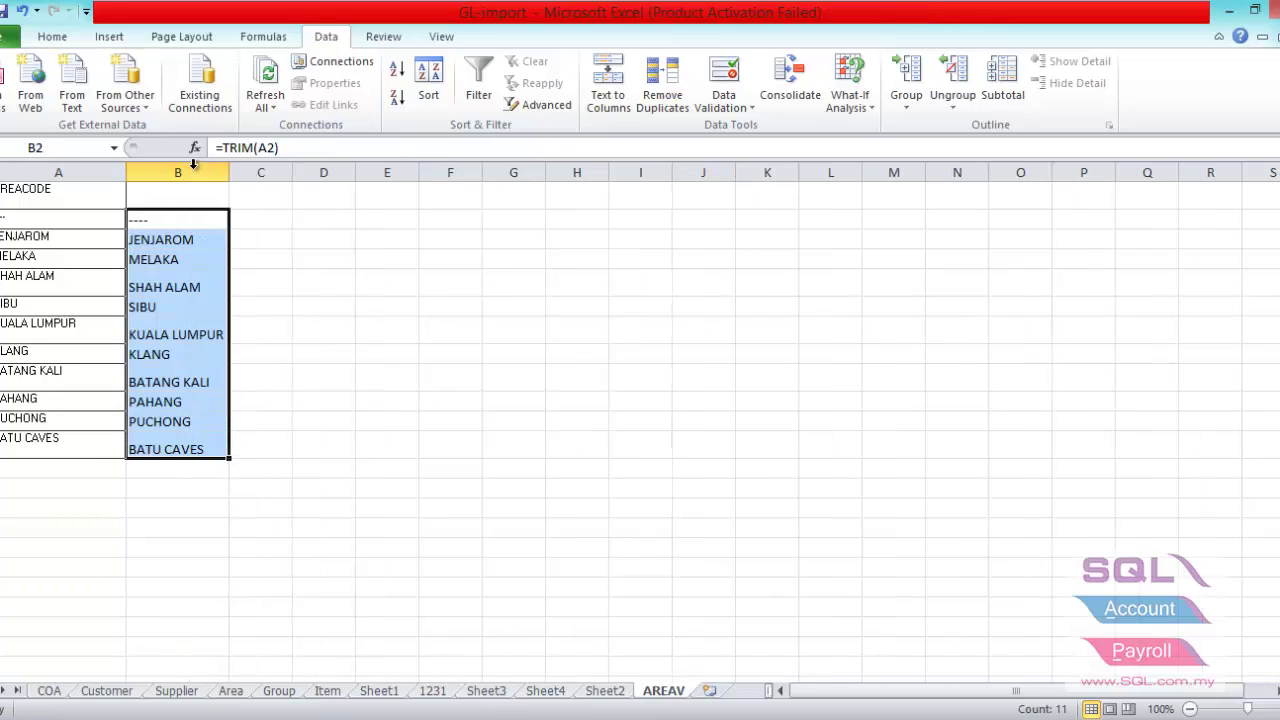
Enter =LEFT(B2,10) in C2, fill it down column C, and autofit the column.
left_click(257, 221)
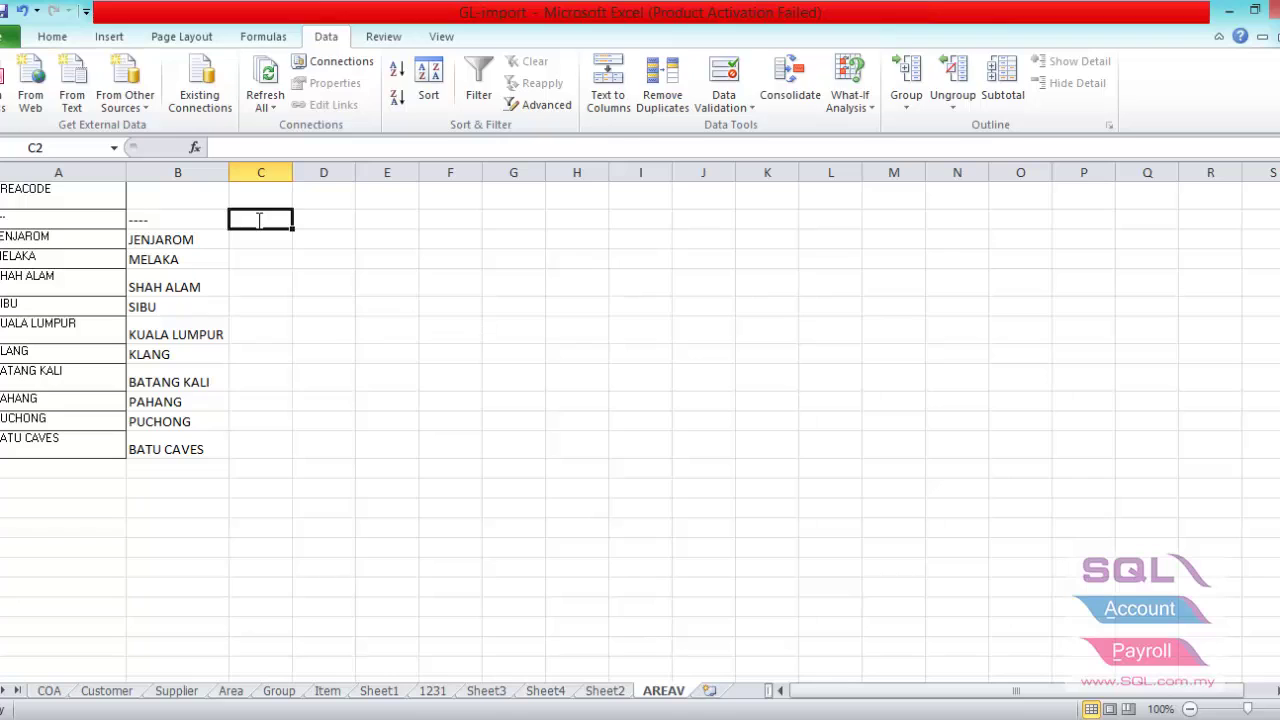
type("=")
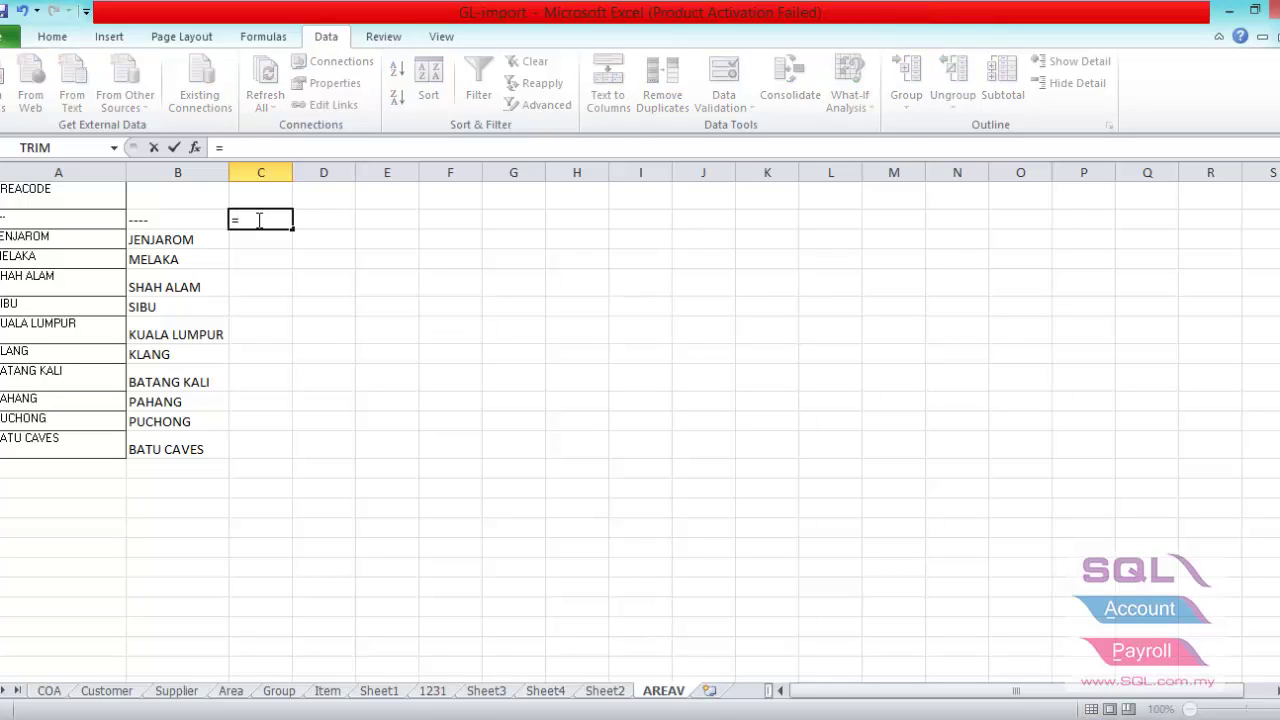
type("LEFT(")
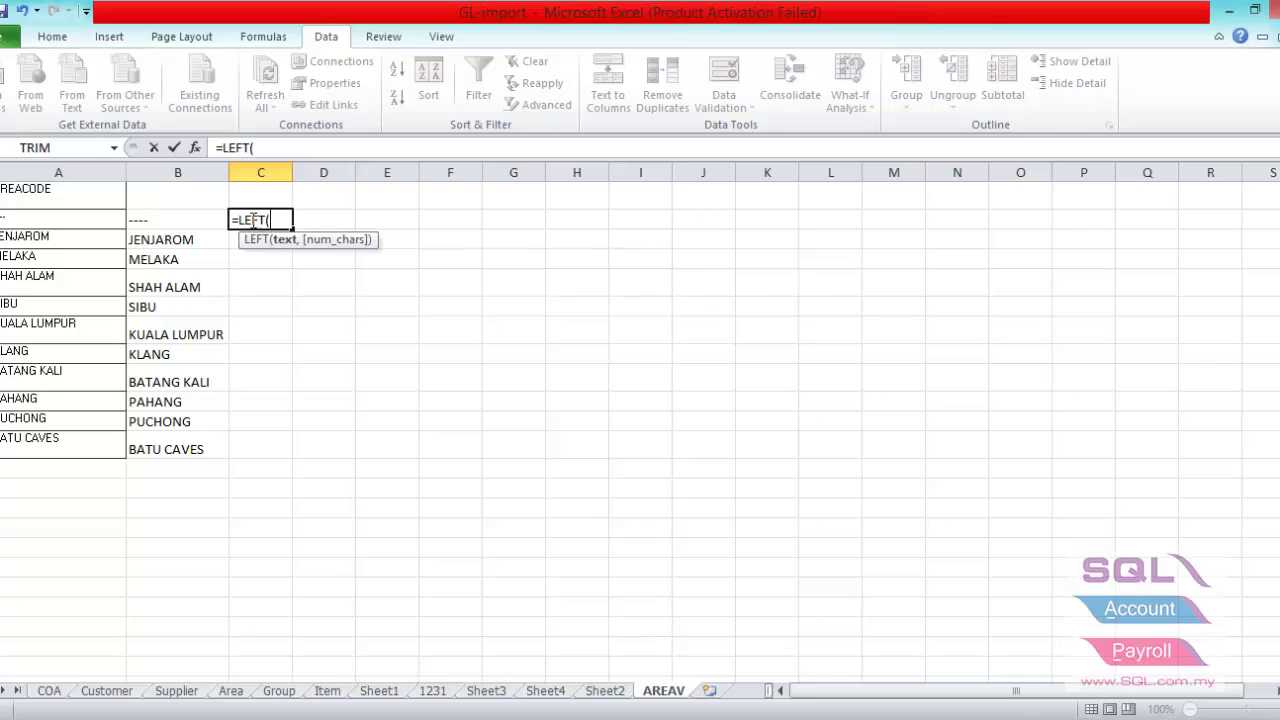
left_click(158, 221)
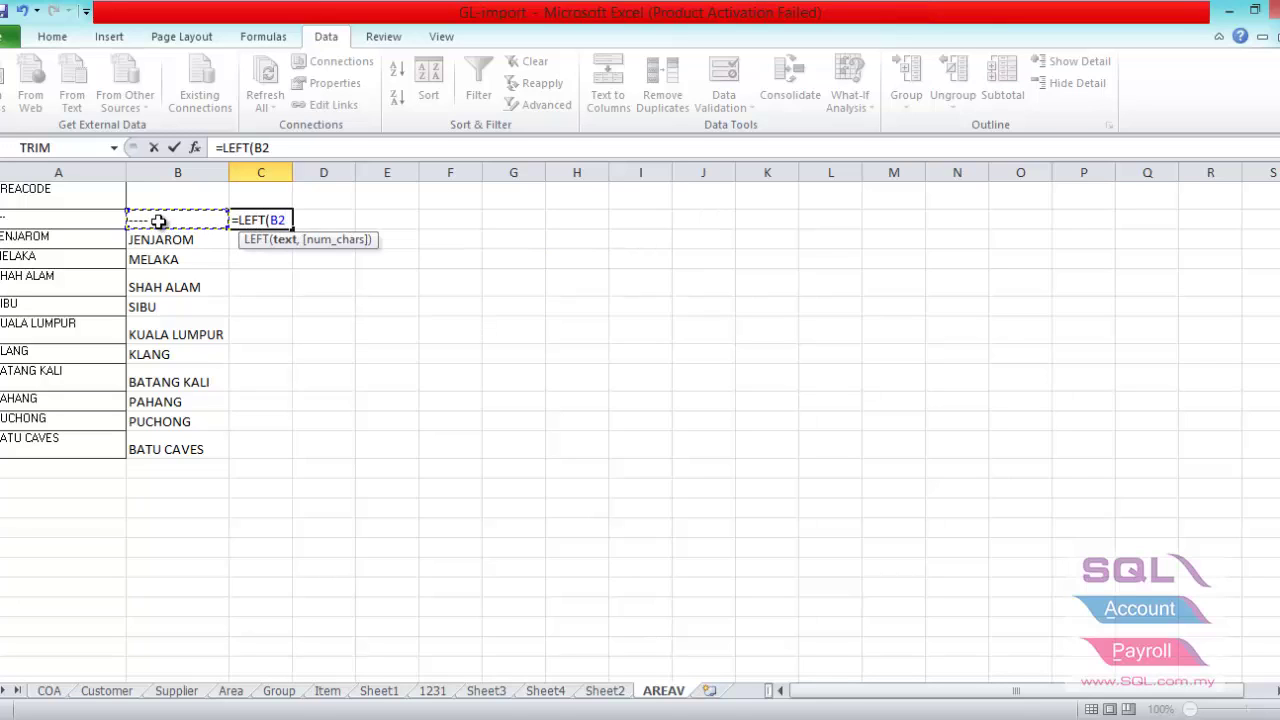
type(",10")
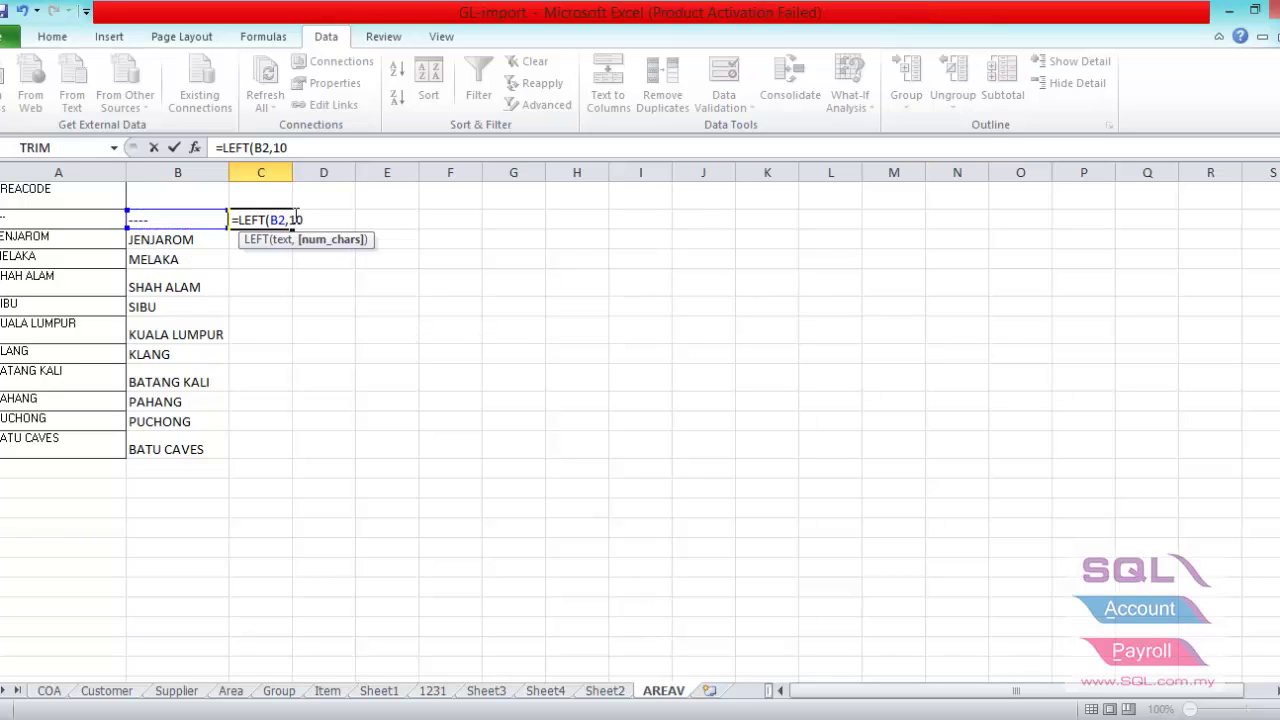
type(")")
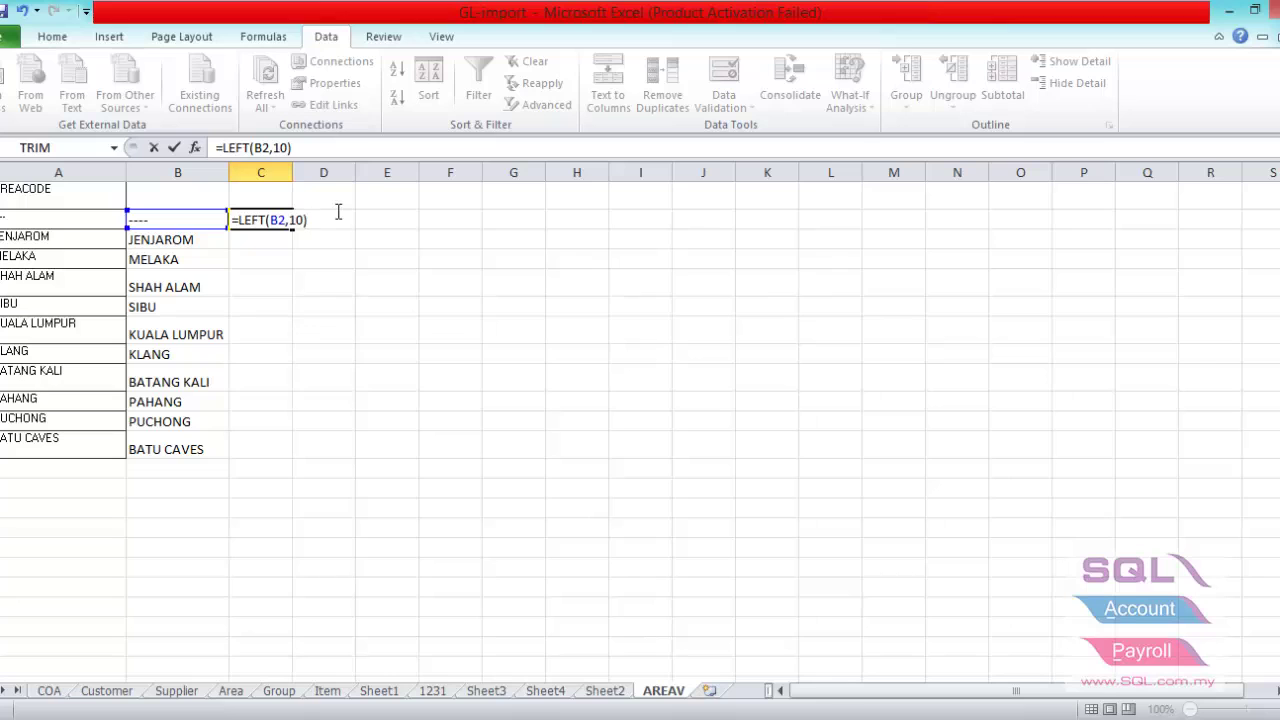
key("Return")
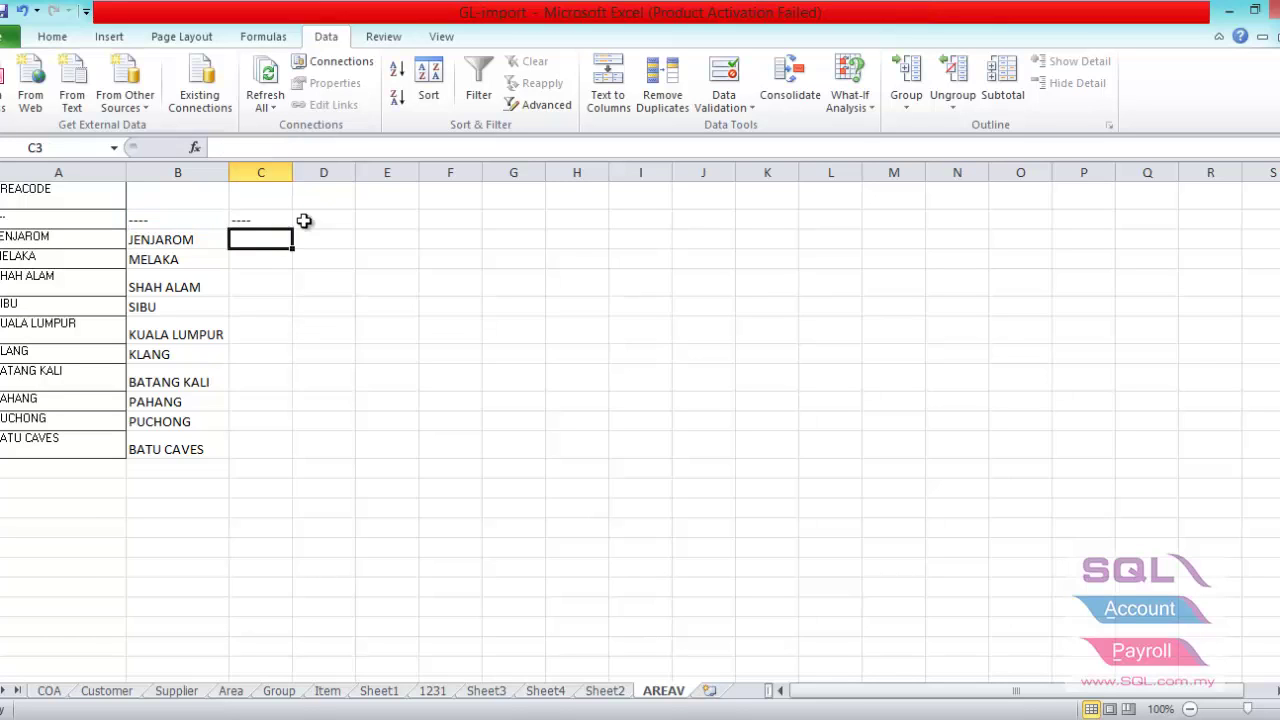
left_click(289, 226)
left_click_drag(294, 231, 300, 436)
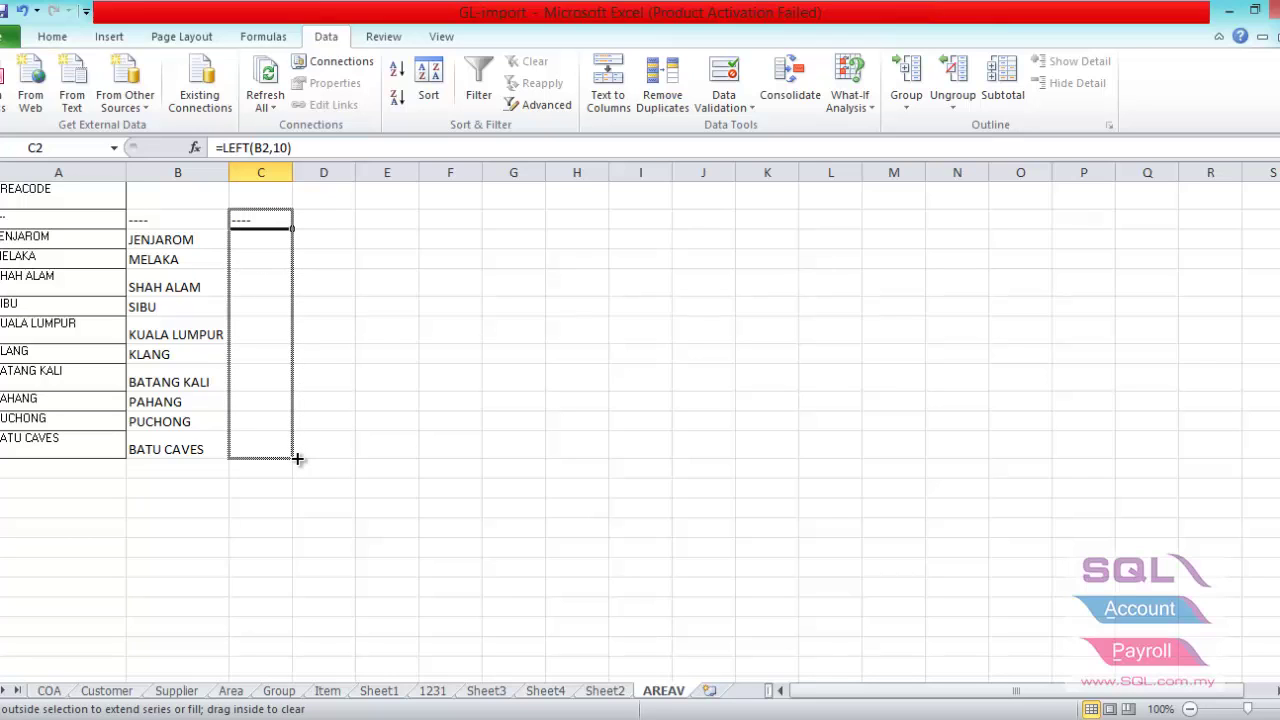
left_click_drag(297, 458, 297, 457)
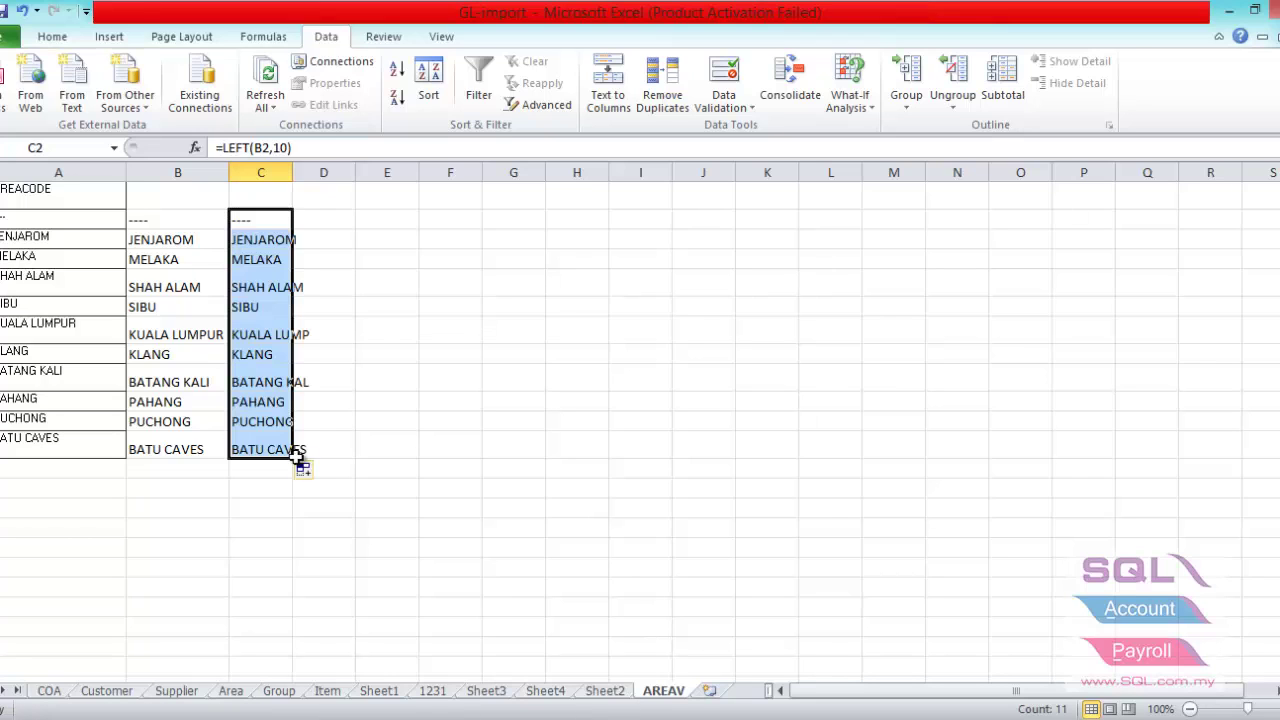
double_click(291, 173)
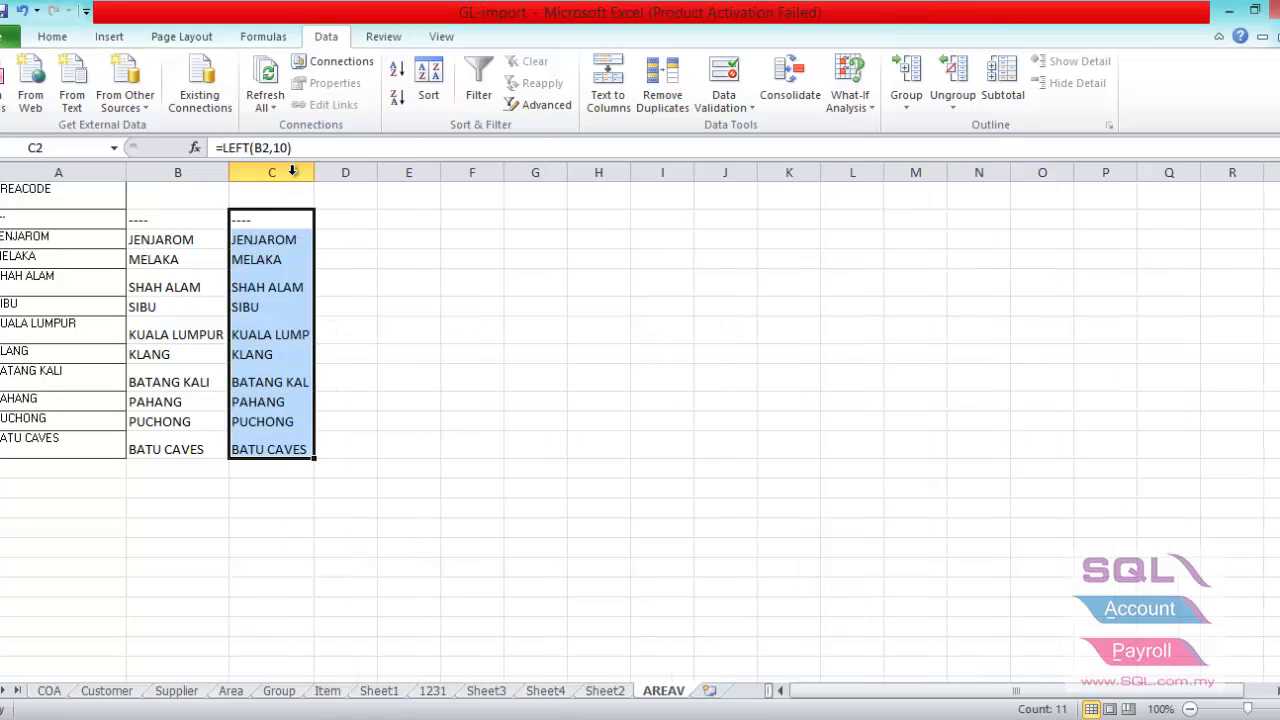
left_click(291, 337)
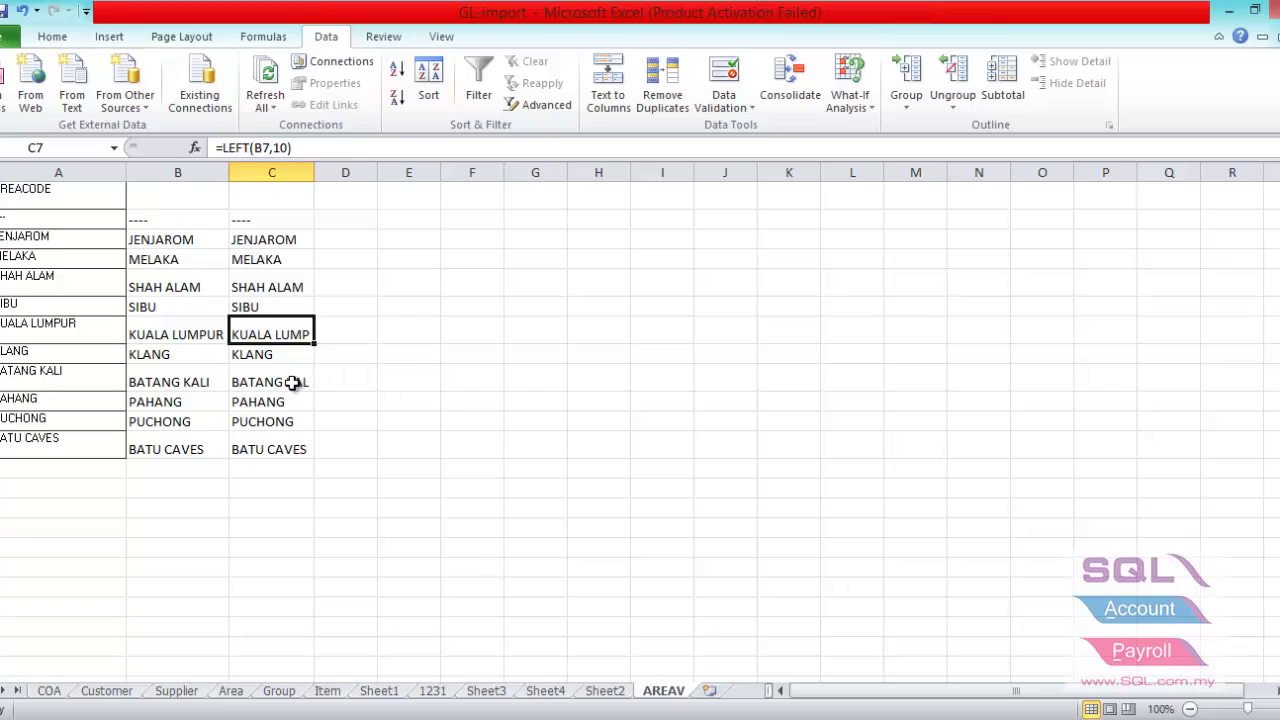
Enter the header AREA-DONE in cell C1 of the AREAV sheet.
left_click(291, 383)
key("ctrl+Up")
key("ctrl+Up")
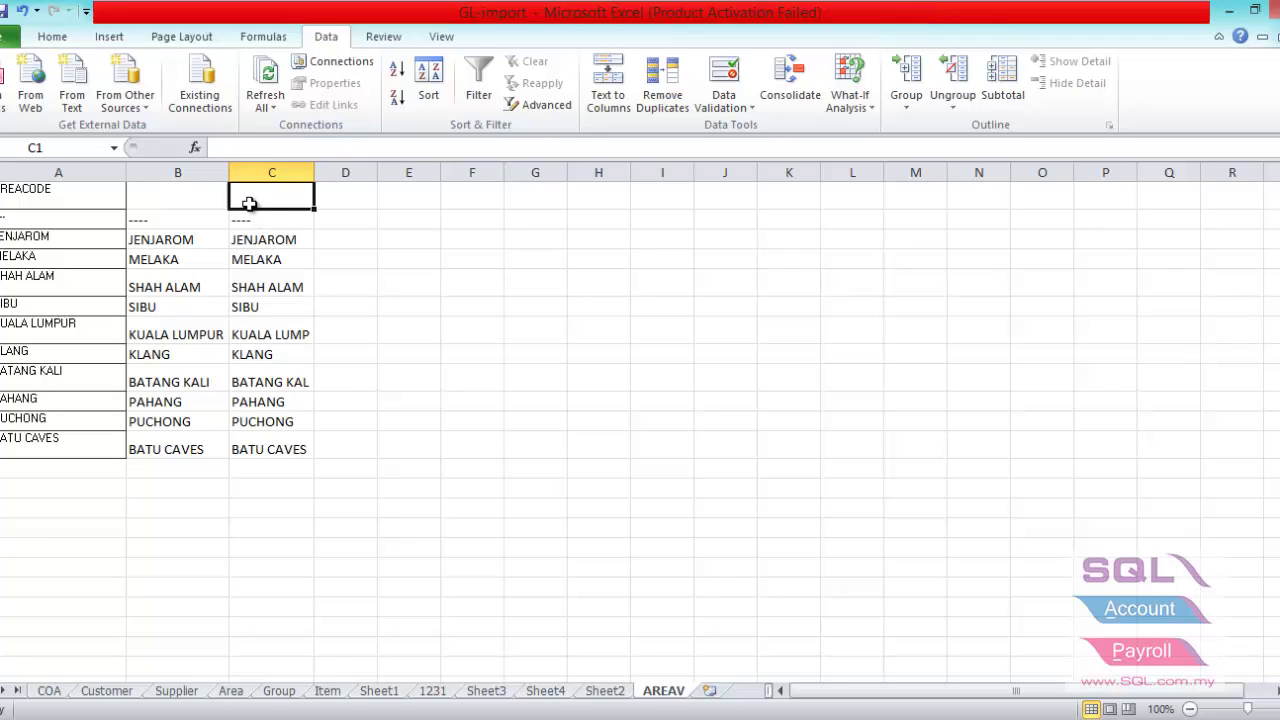
type("AREA")
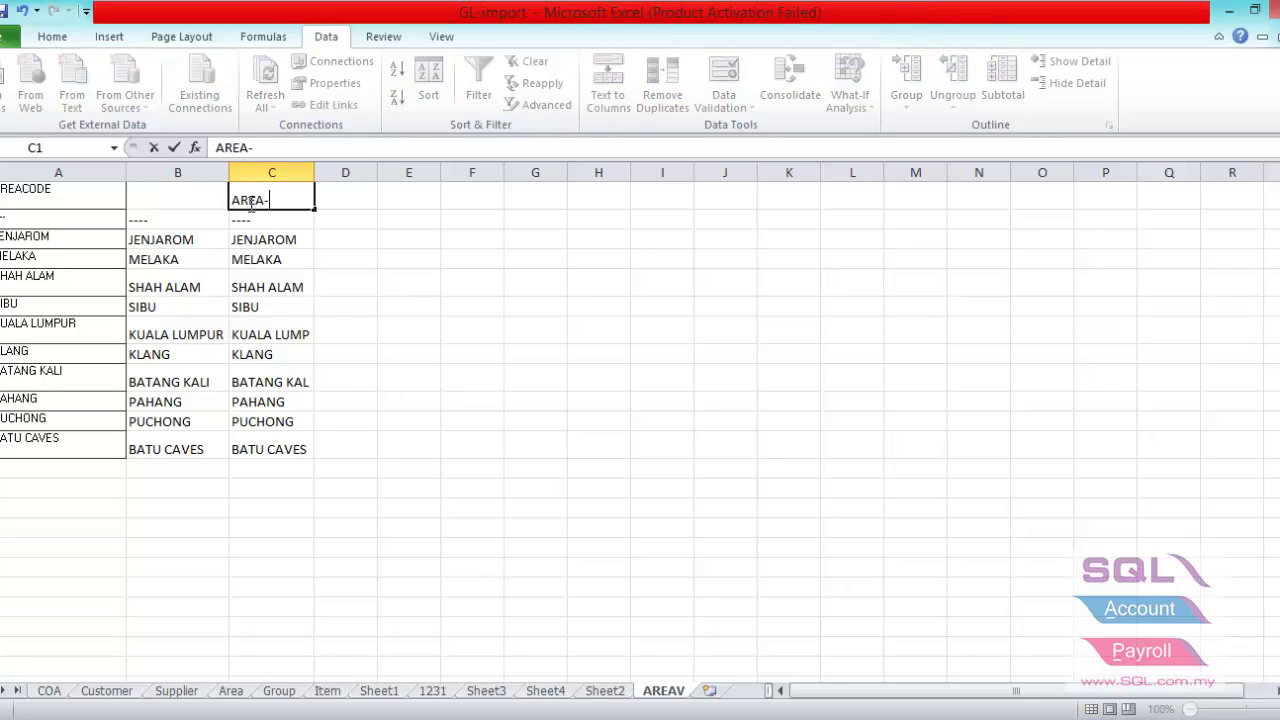
type("-DONE")
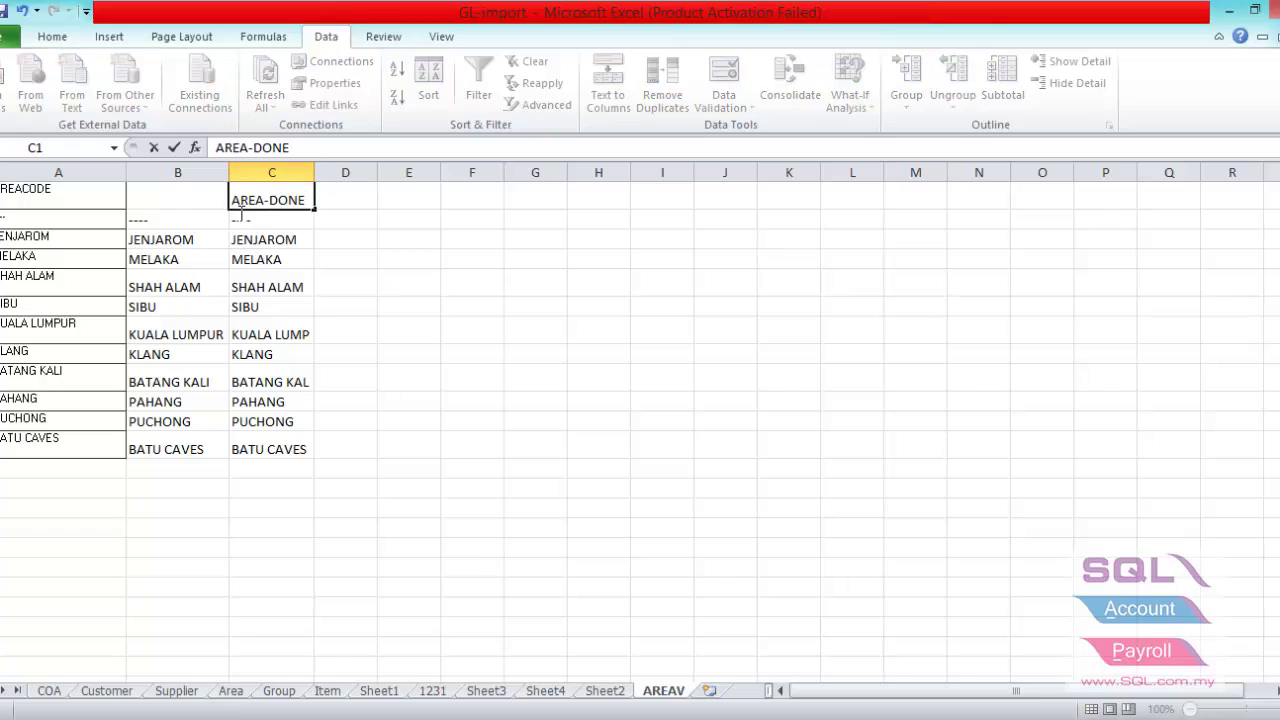
left_click(251, 222)
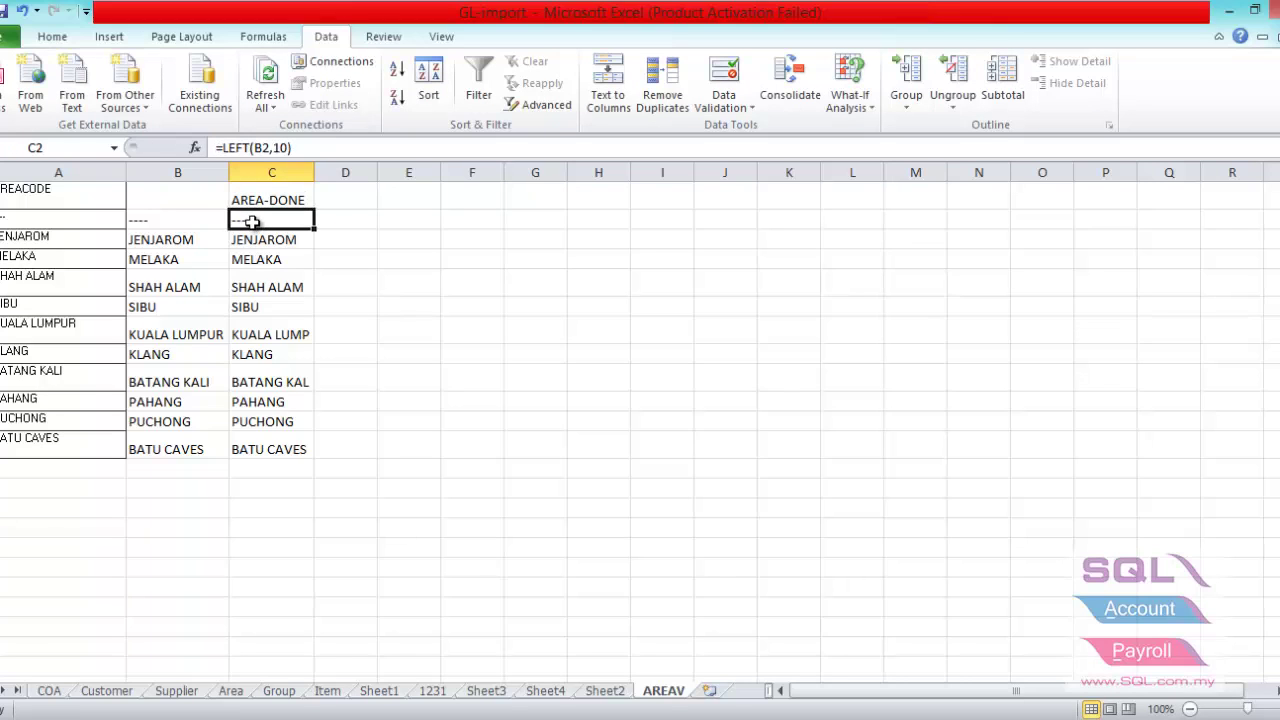
Open Tools > Maintain Area and load the AREAV$ sheet of GL-import.xlsx, showing 11 records.
key("alt+Tab")
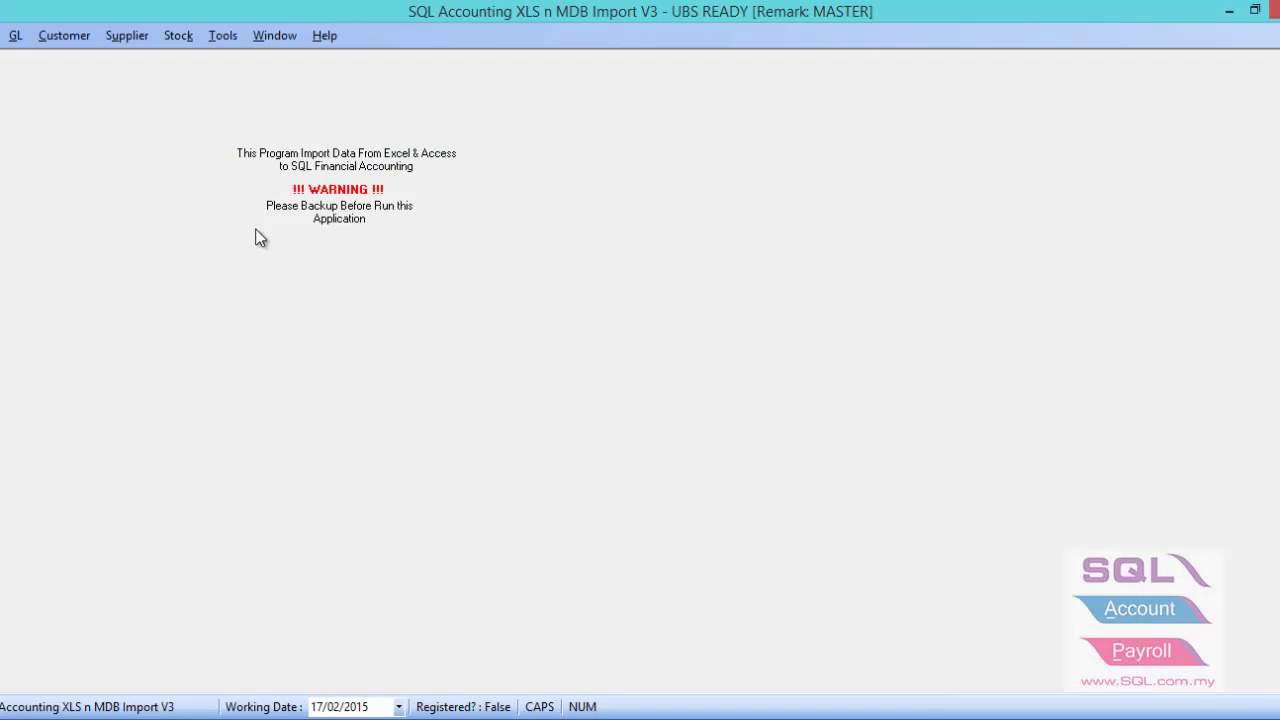
left_click(220, 40)
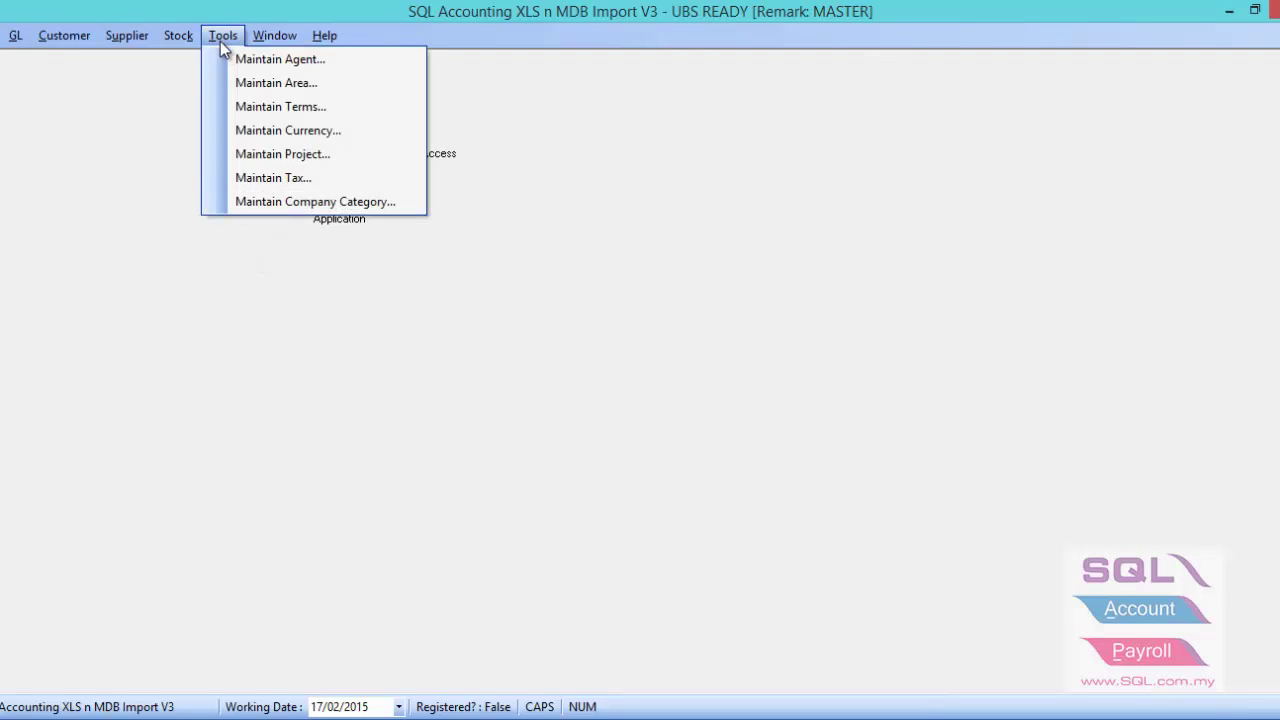
left_click(240, 90)
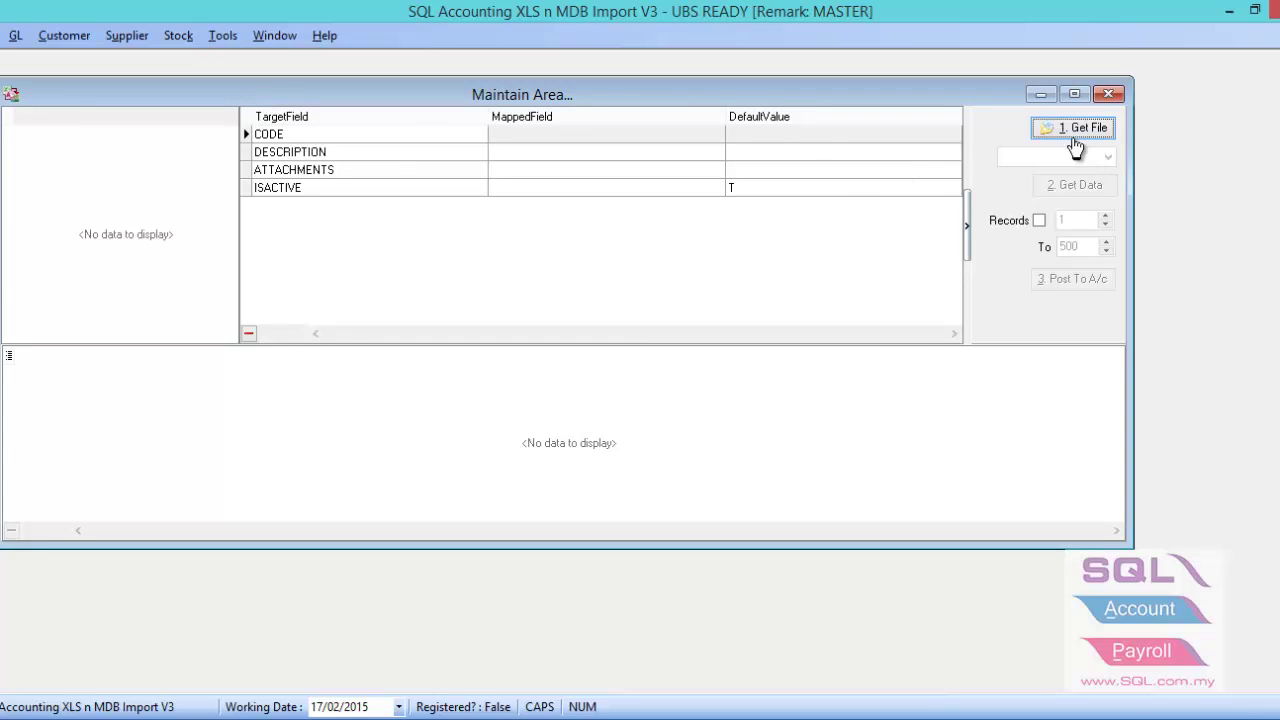
left_click(1070, 128)
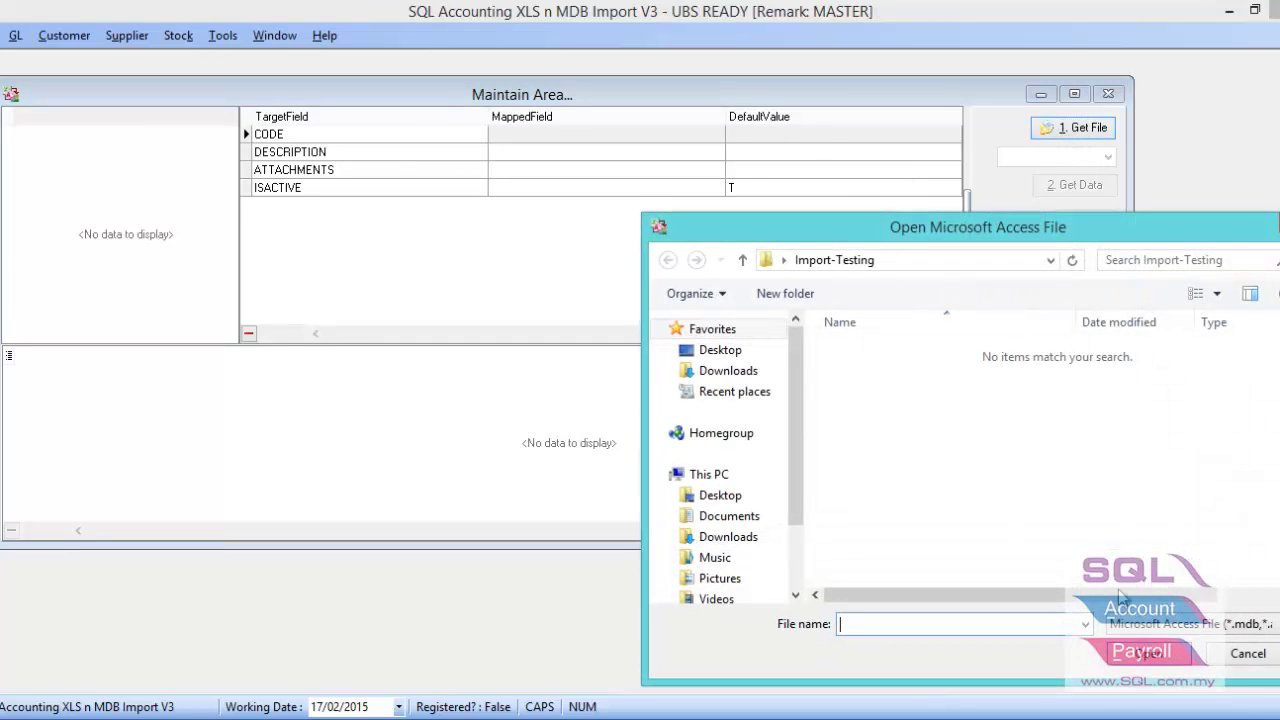
left_click(1145, 624)
left_click(1150, 658)
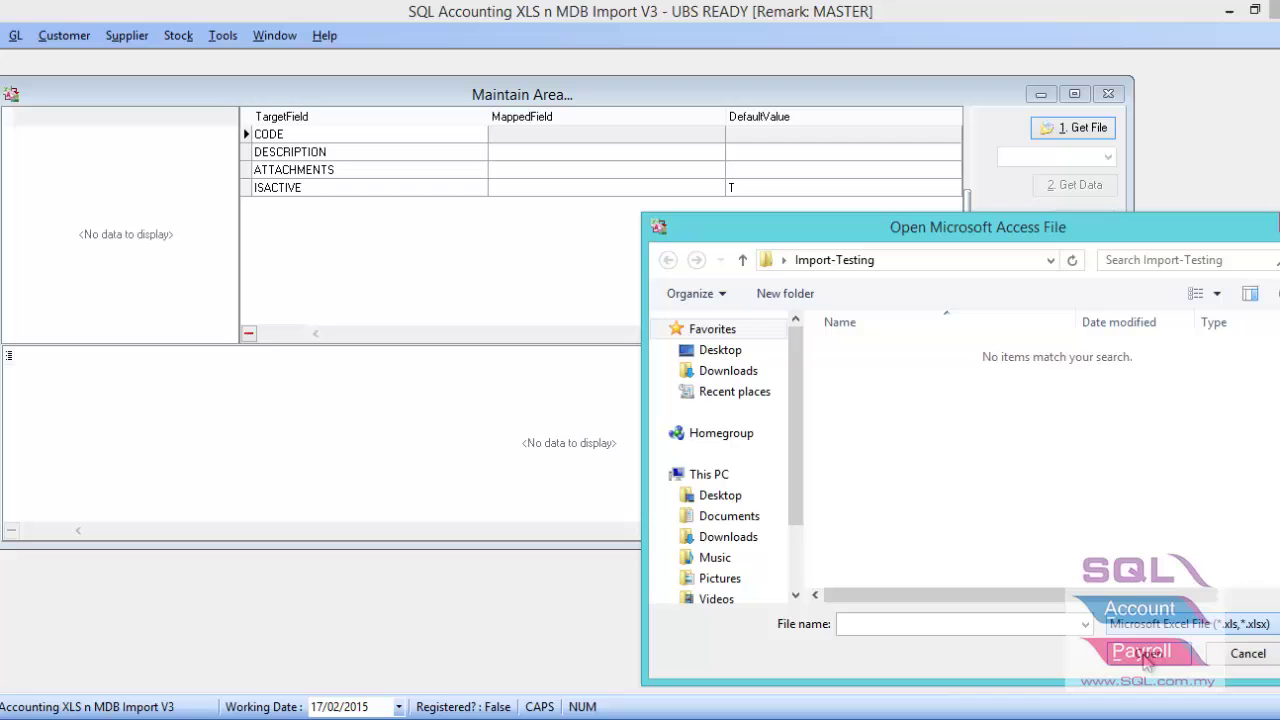
left_click(866, 355)
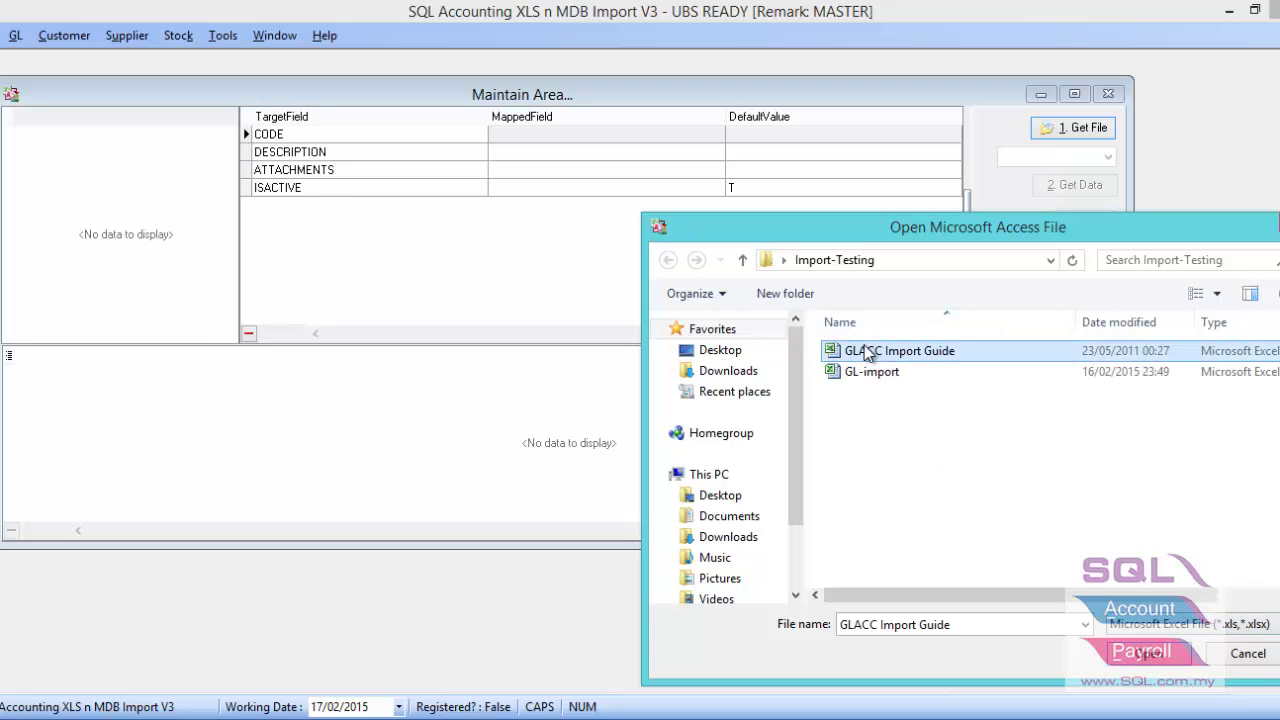
double_click(859, 374)
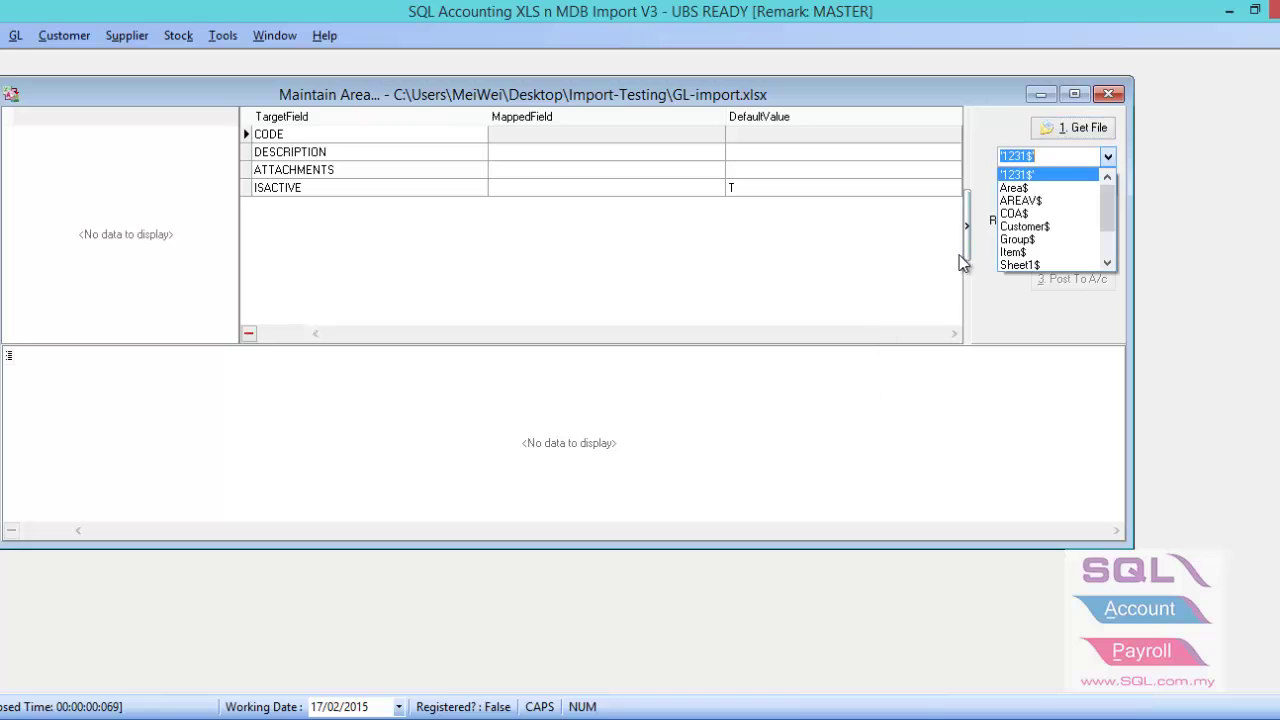
left_click(1027, 201)
left_click(1056, 190)
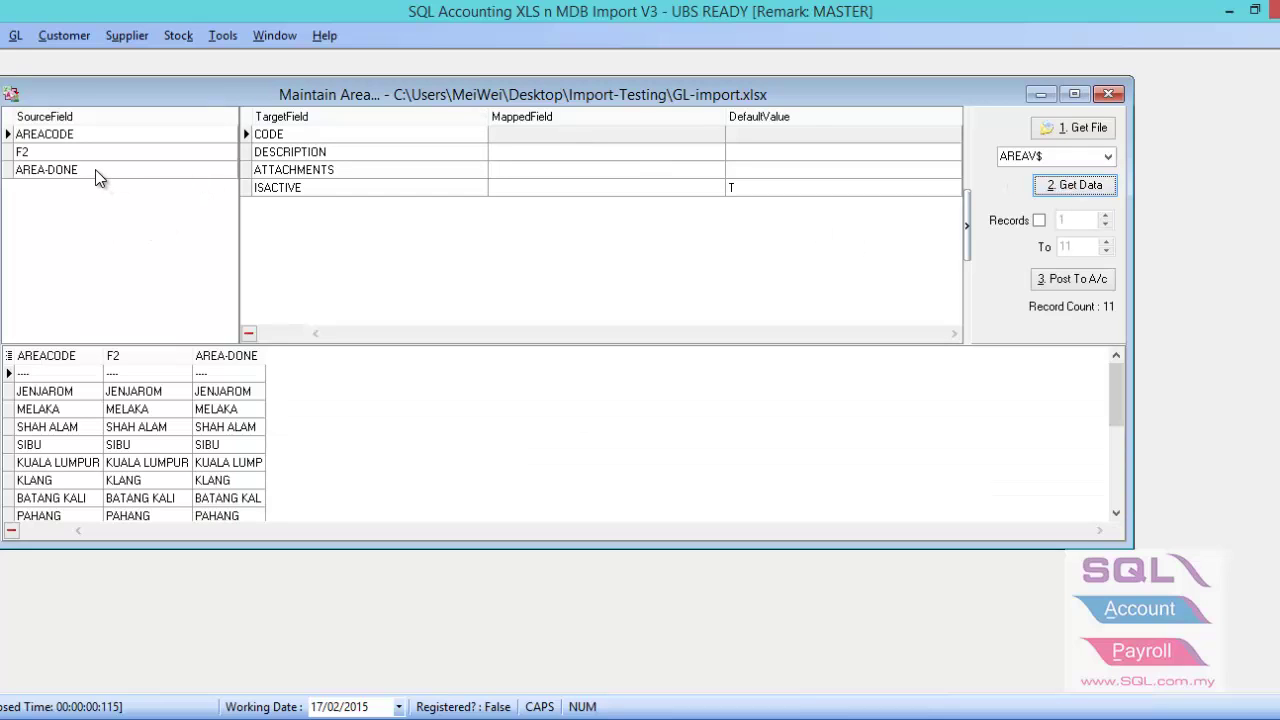
Map AREA-DONE to both the CODE and DESCRIPTION fields and post the area records.
left_click_drag(95, 176, 508, 135)
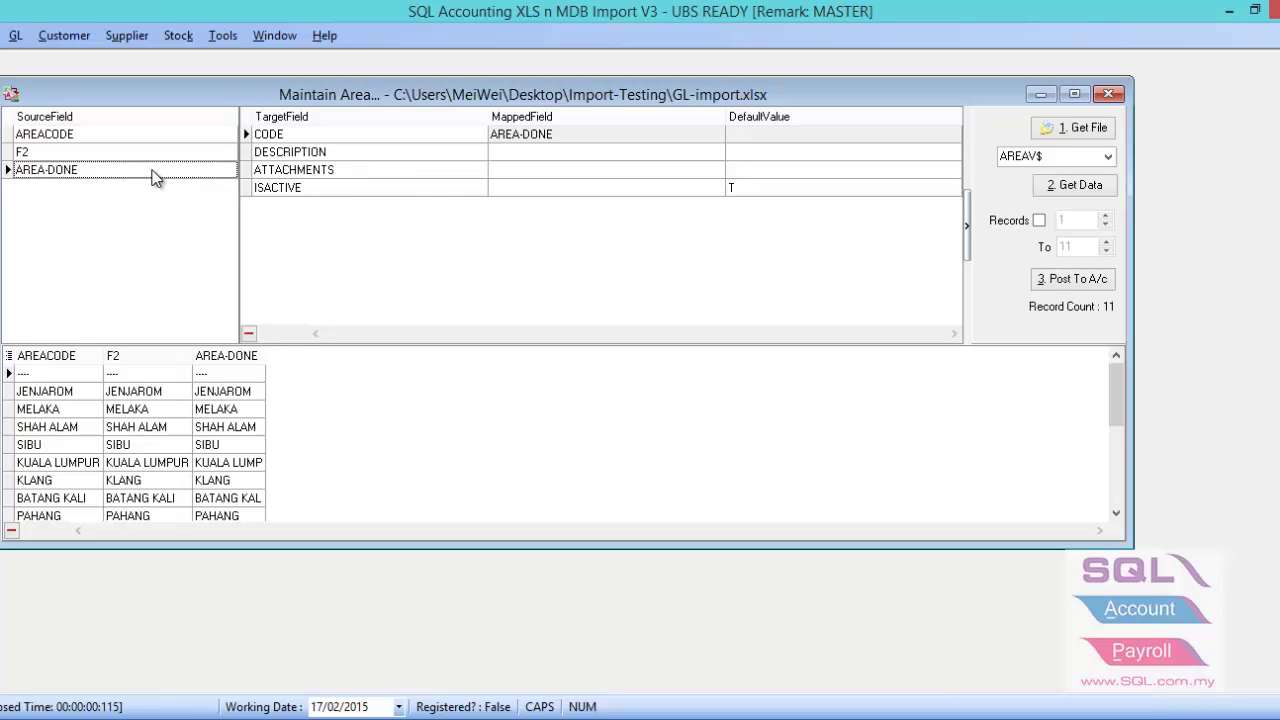
left_click_drag(155, 177, 494, 152)
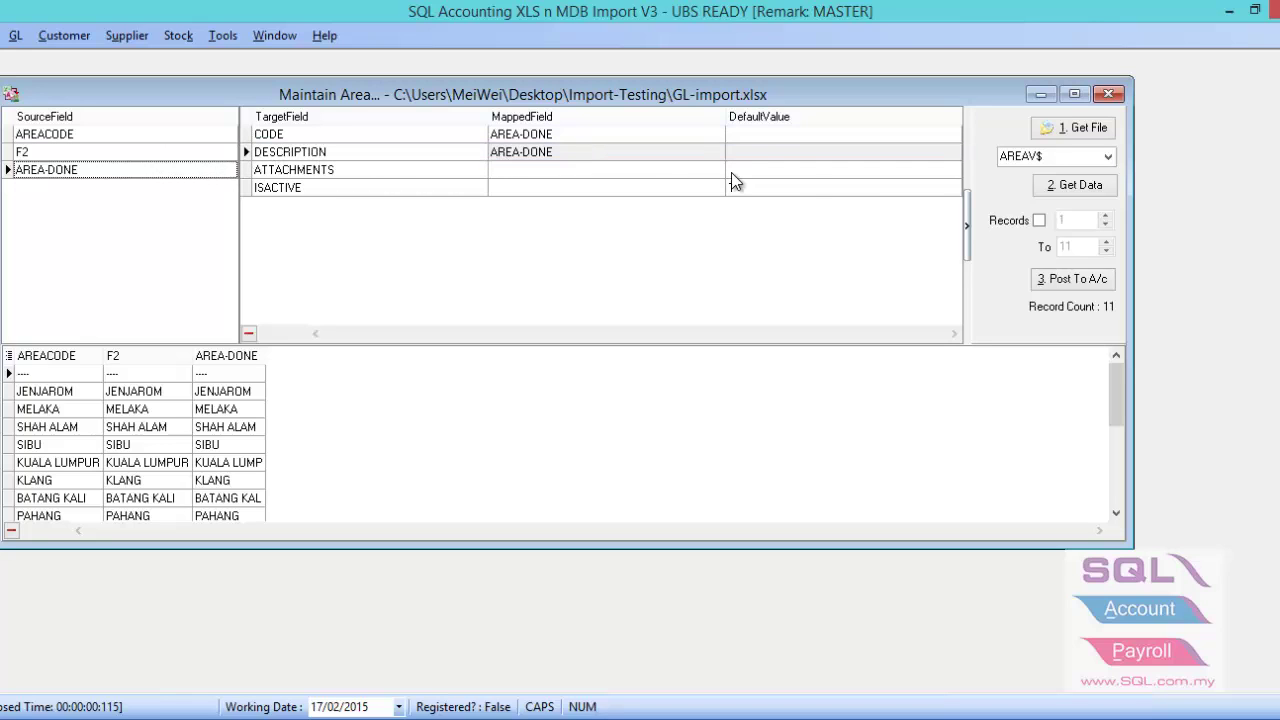
left_click(1036, 280)
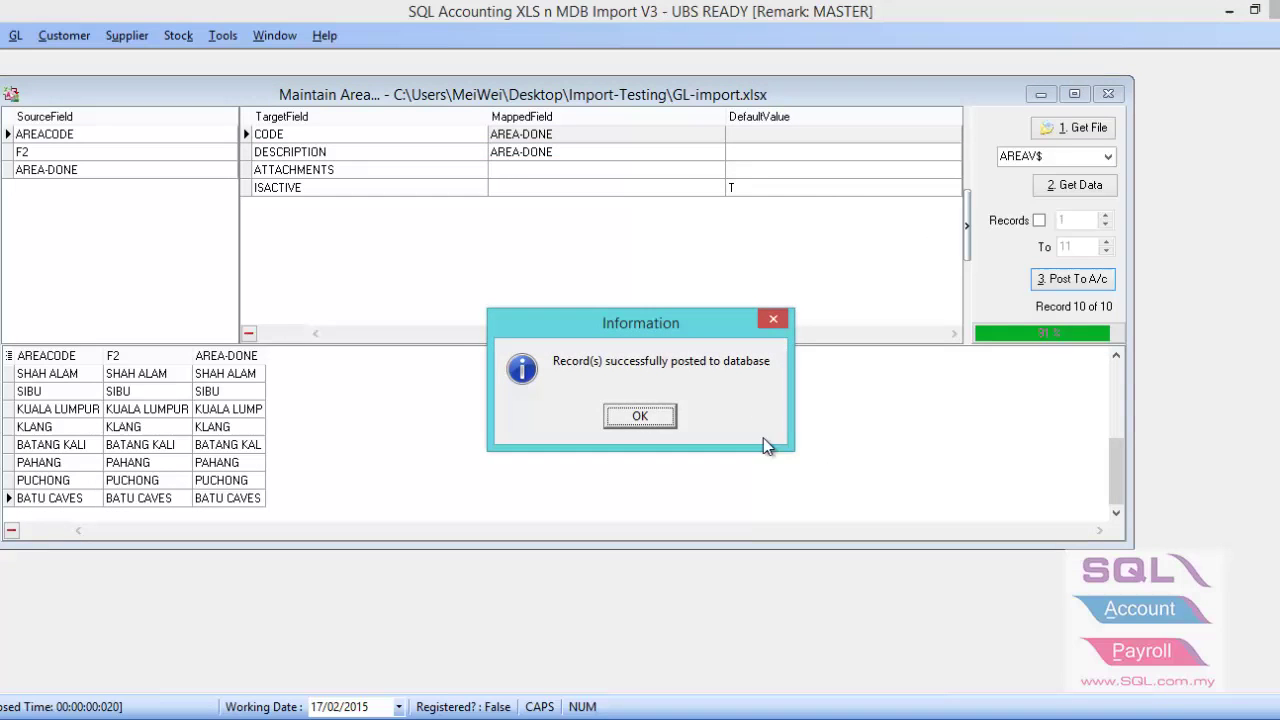
left_click(639, 416)
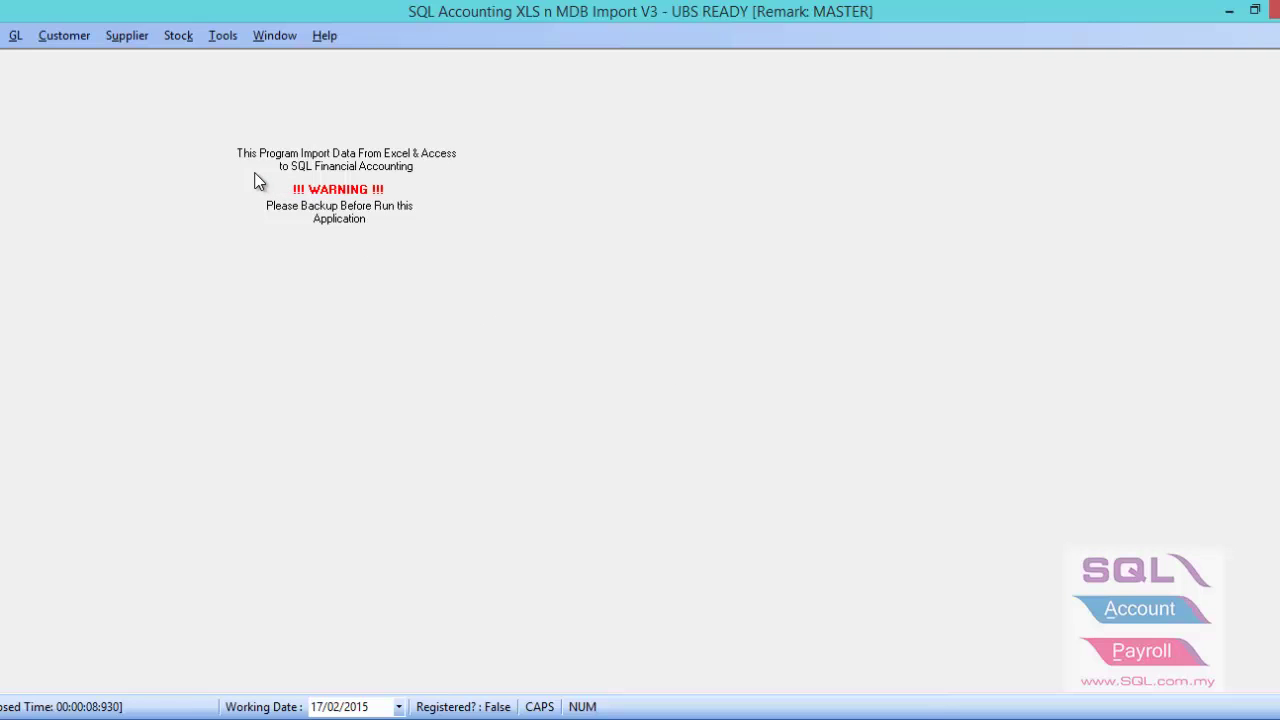
Open 1. Maintain Customer and load the Customer$ sheet of GL-import.xlsx, showing 19 records.
left_click(78, 42)
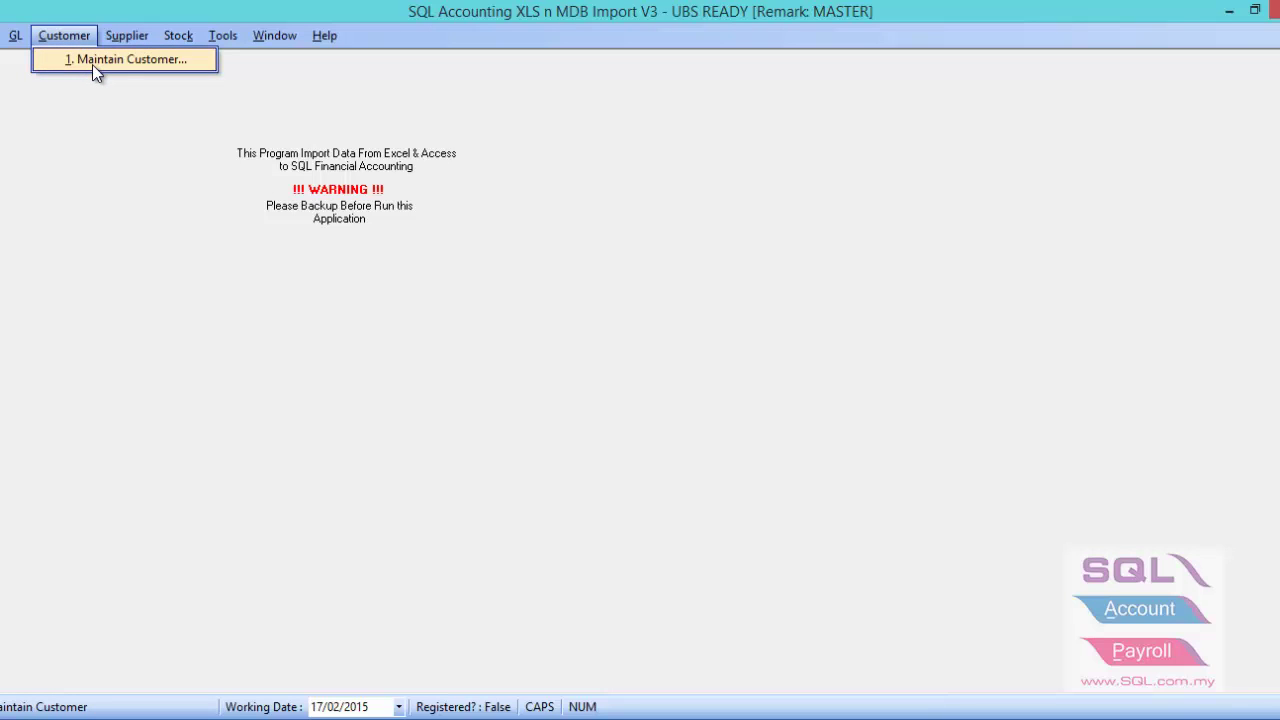
left_click(92, 64)
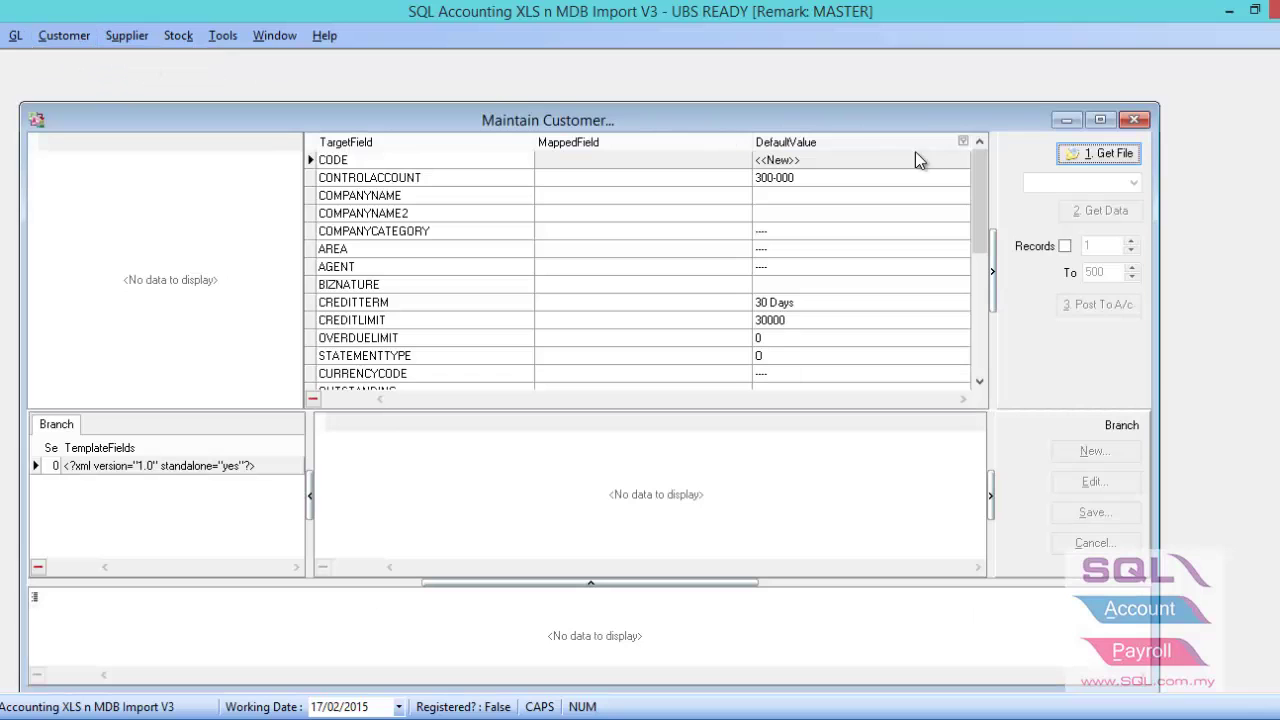
left_click(1100, 154)
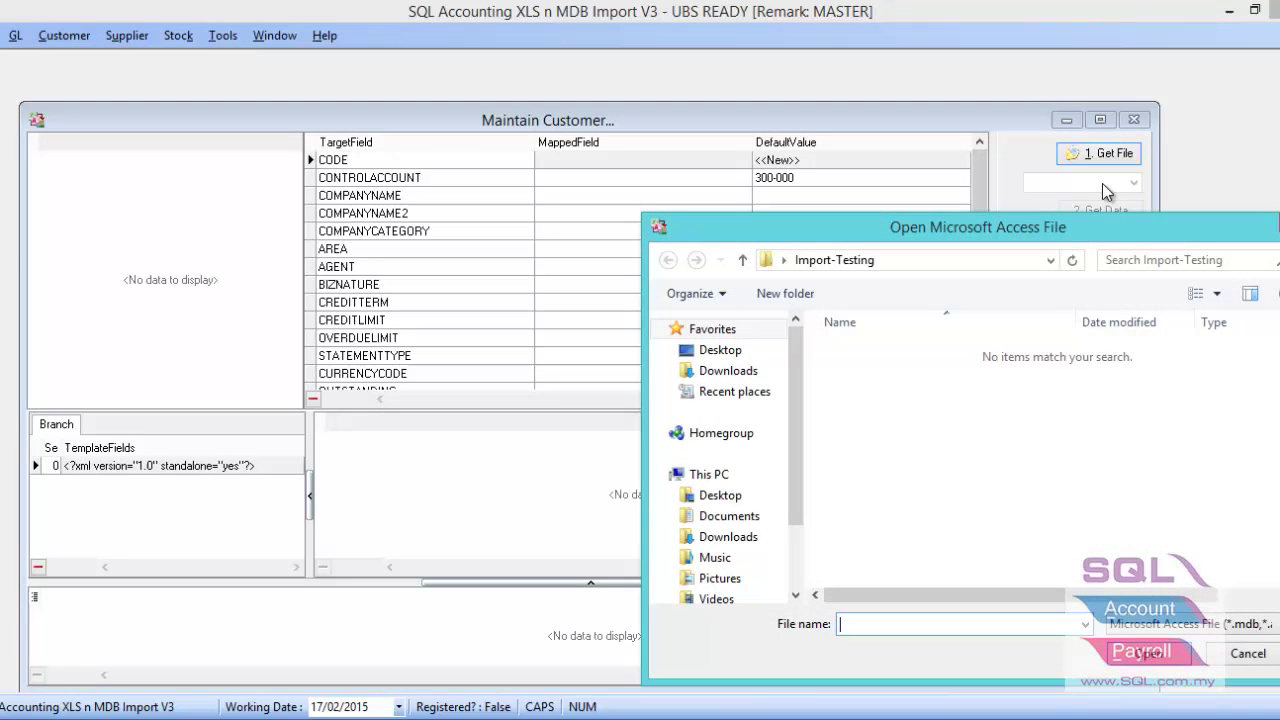
left_click(1185, 624)
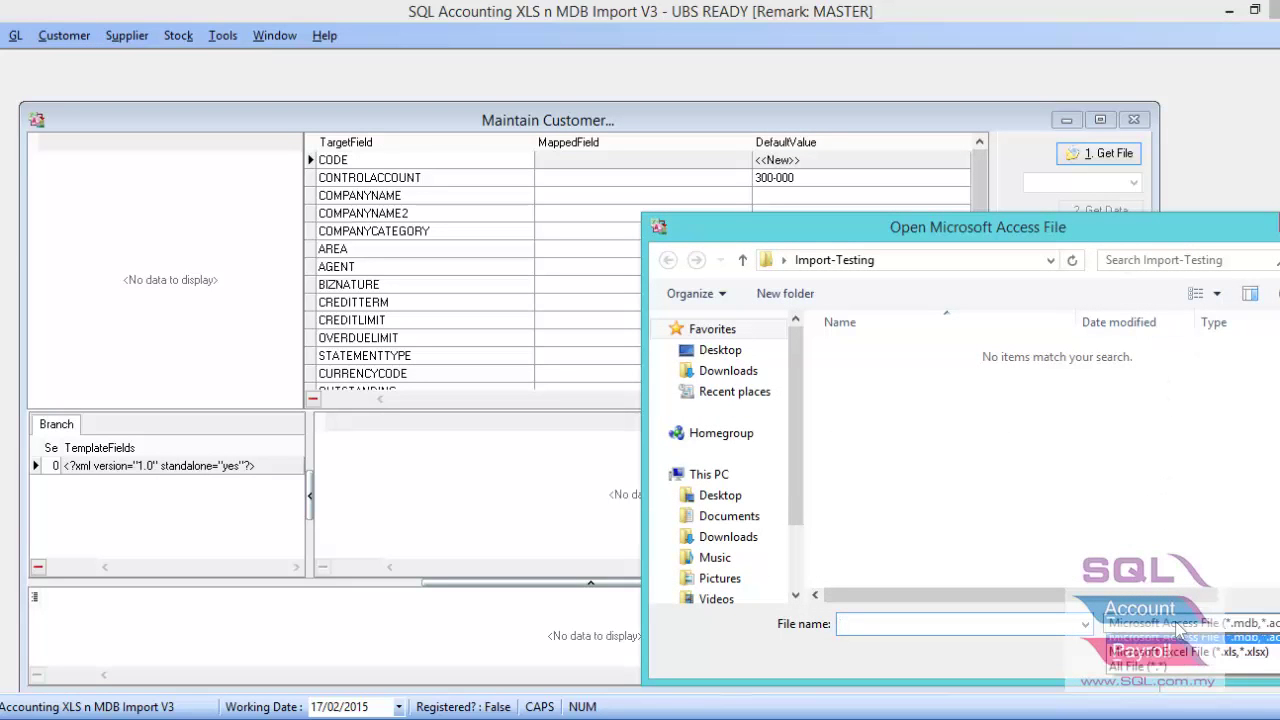
left_click(1168, 660)
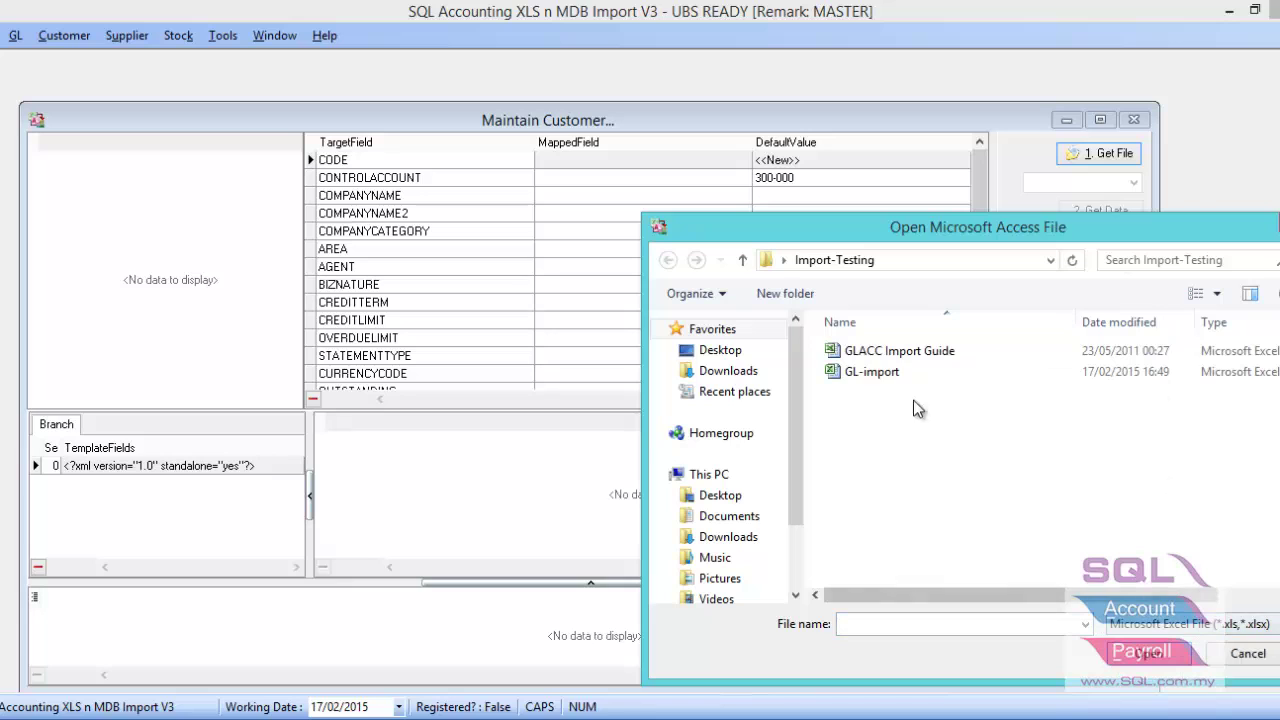
double_click(851, 374)
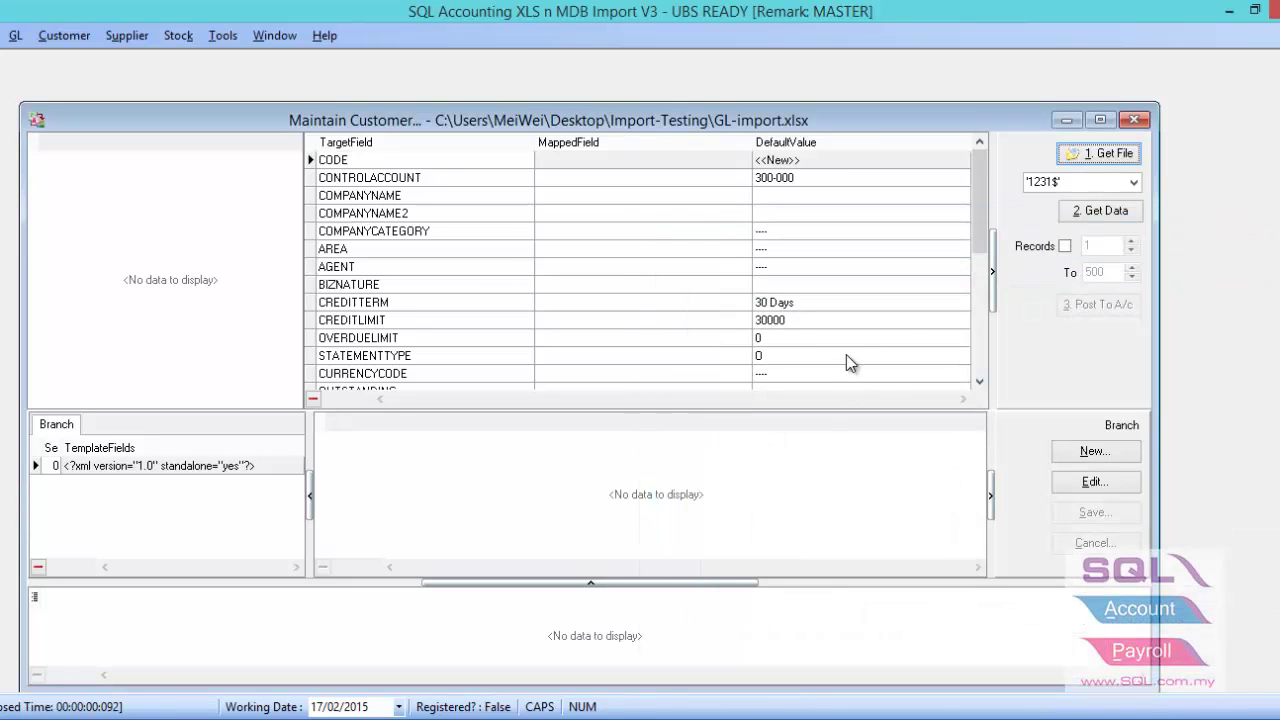
left_click(1133, 182)
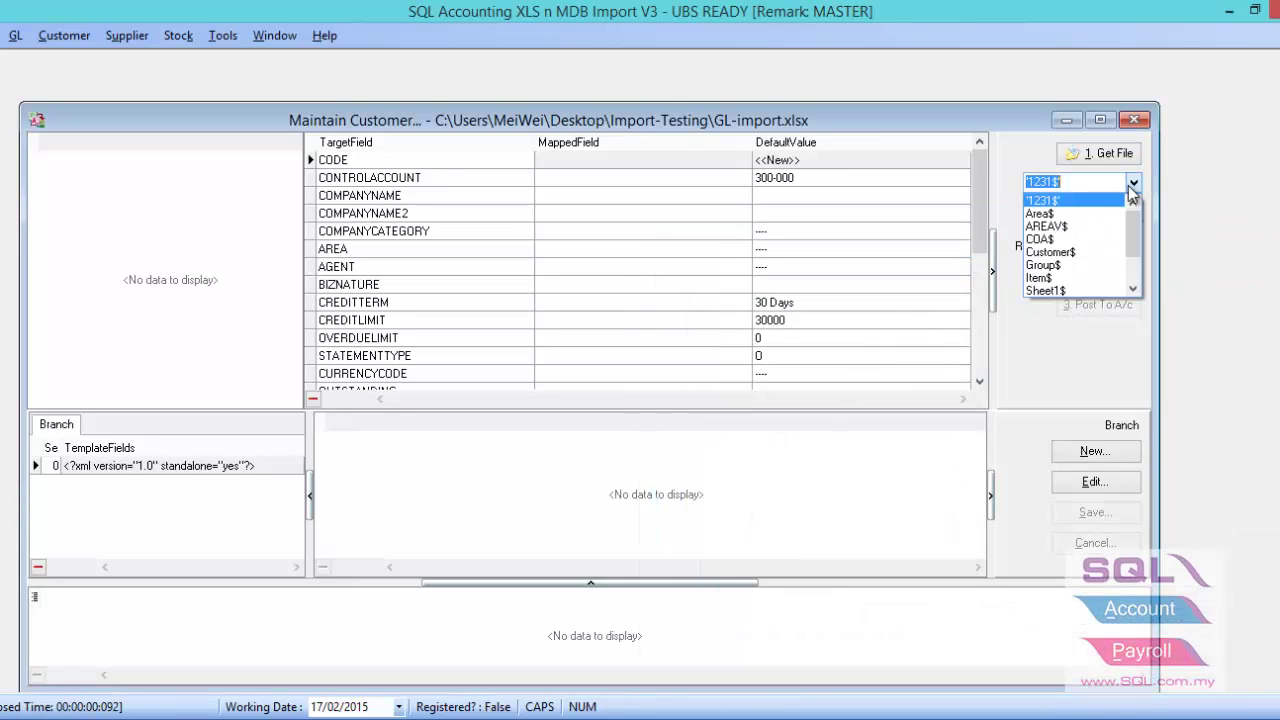
left_click(1075, 254)
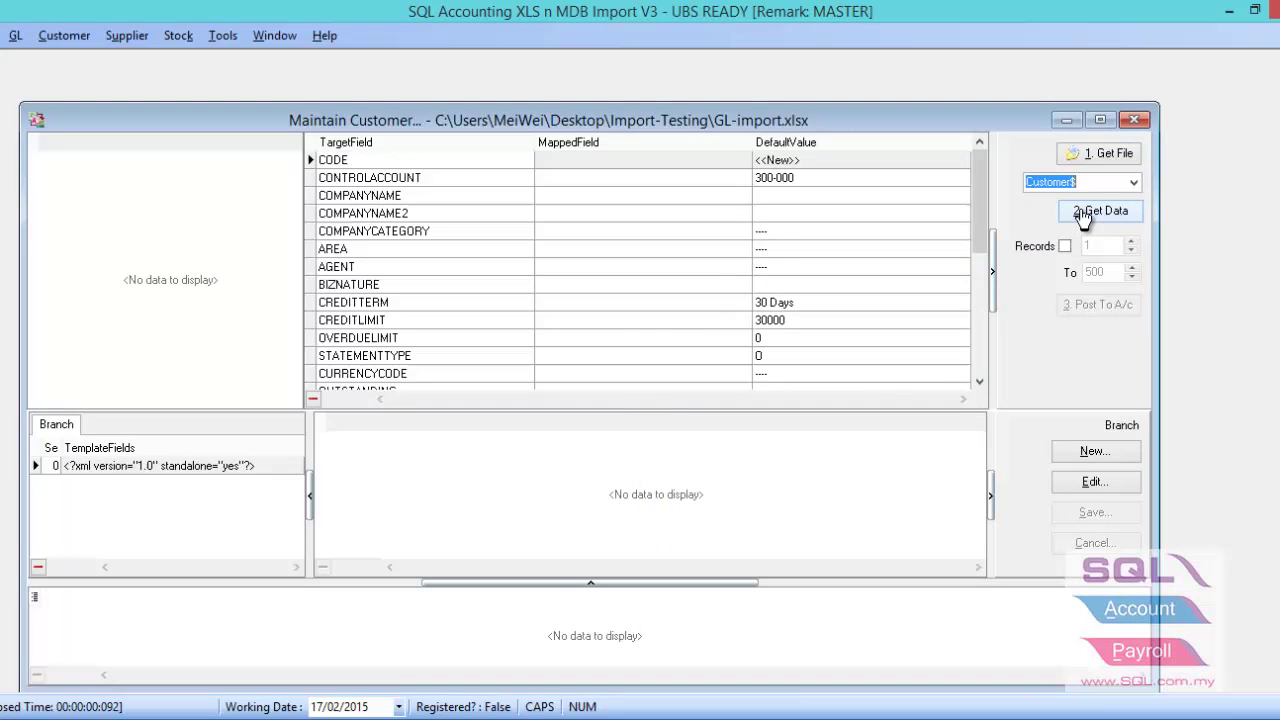
left_click(1082, 216)
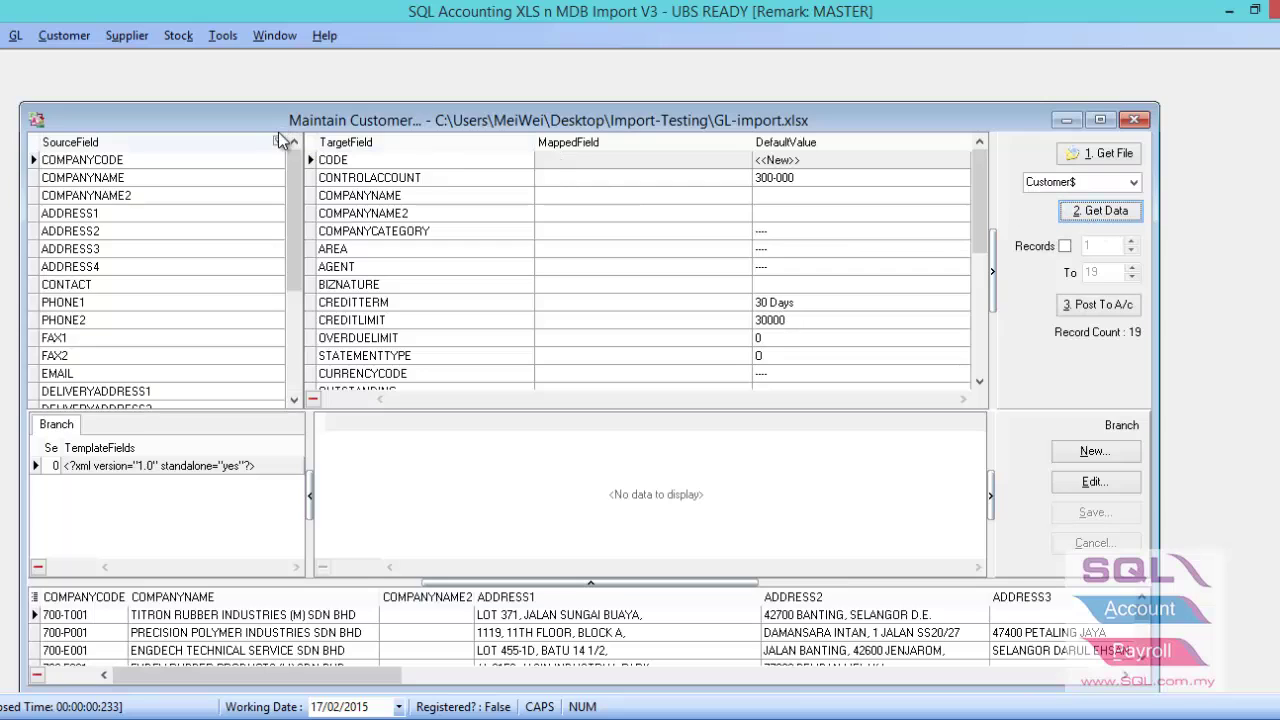
Map COMPANYCODE to CODE, and COMPANYNAME and COMPANYNAME2 to the two customer name fields.
left_click_drag(95, 162, 386, 170)
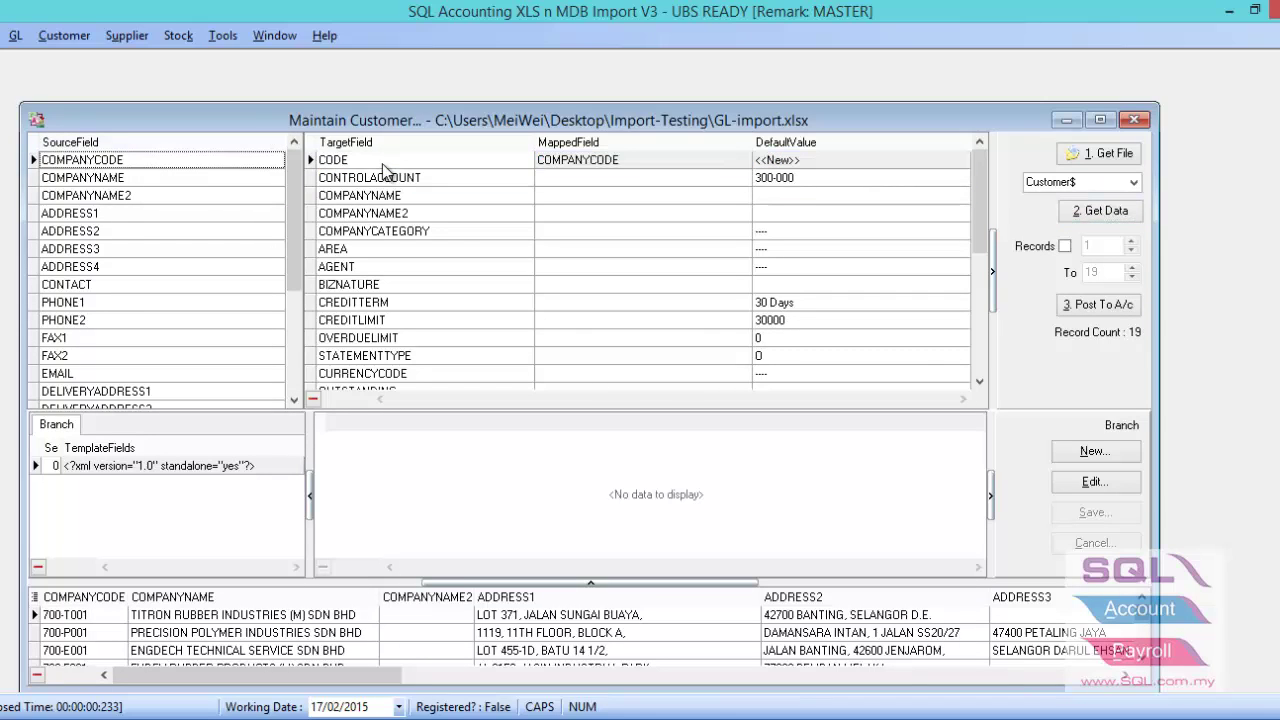
left_click_drag(172, 183, 370, 197)
left_click_drag(127, 198, 362, 214)
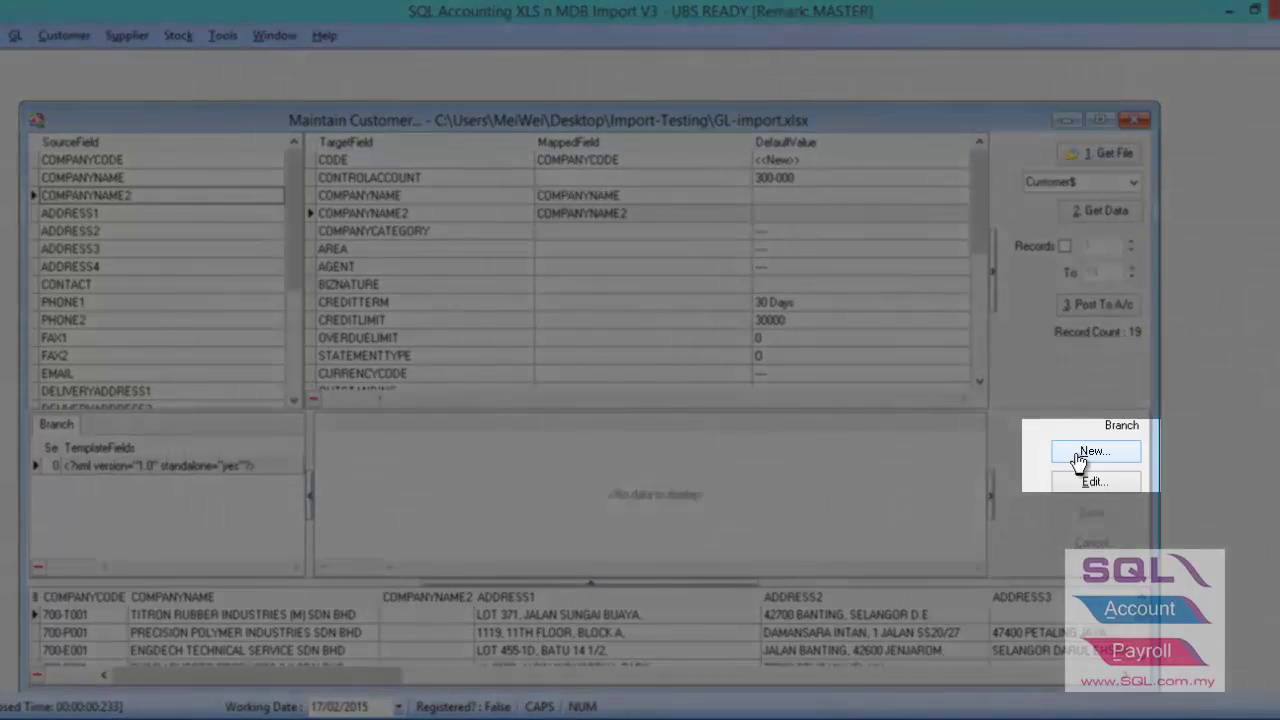
Add a new customer branch and map ADDRESS1–4 to its four address lines.
left_click(1080, 458)
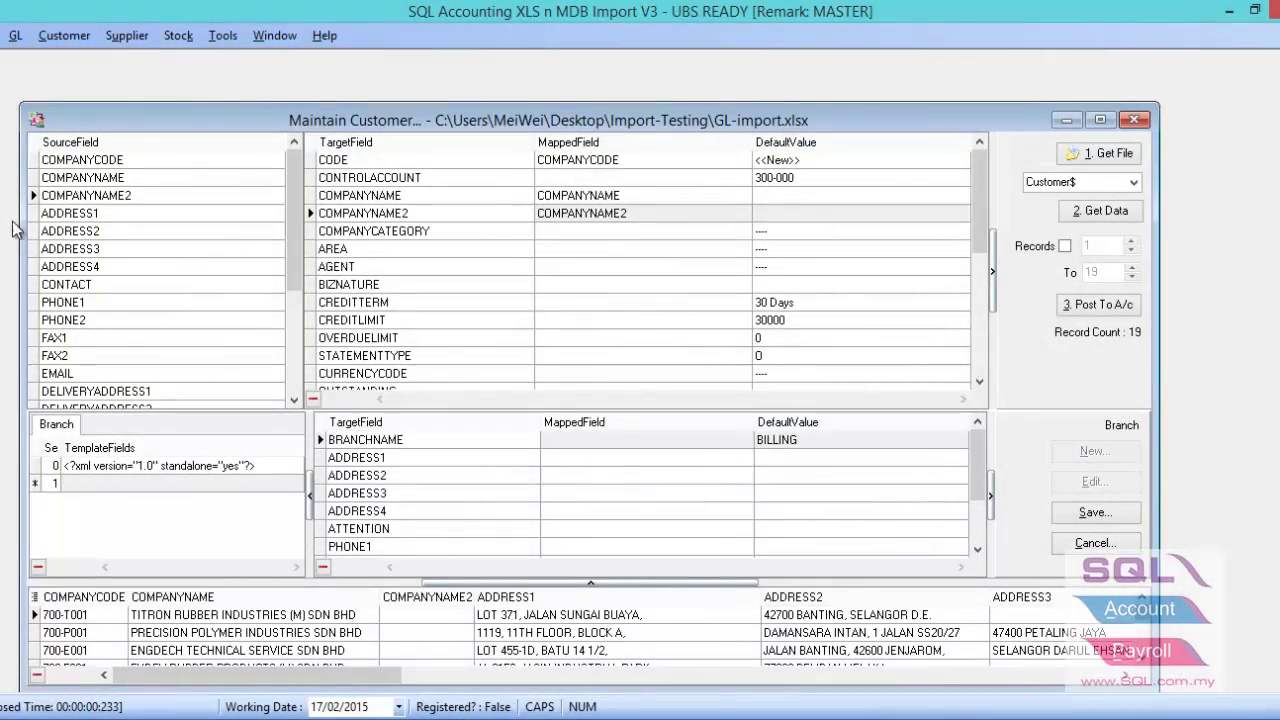
left_click(130, 214)
left_click_drag(130, 214, 572, 458)
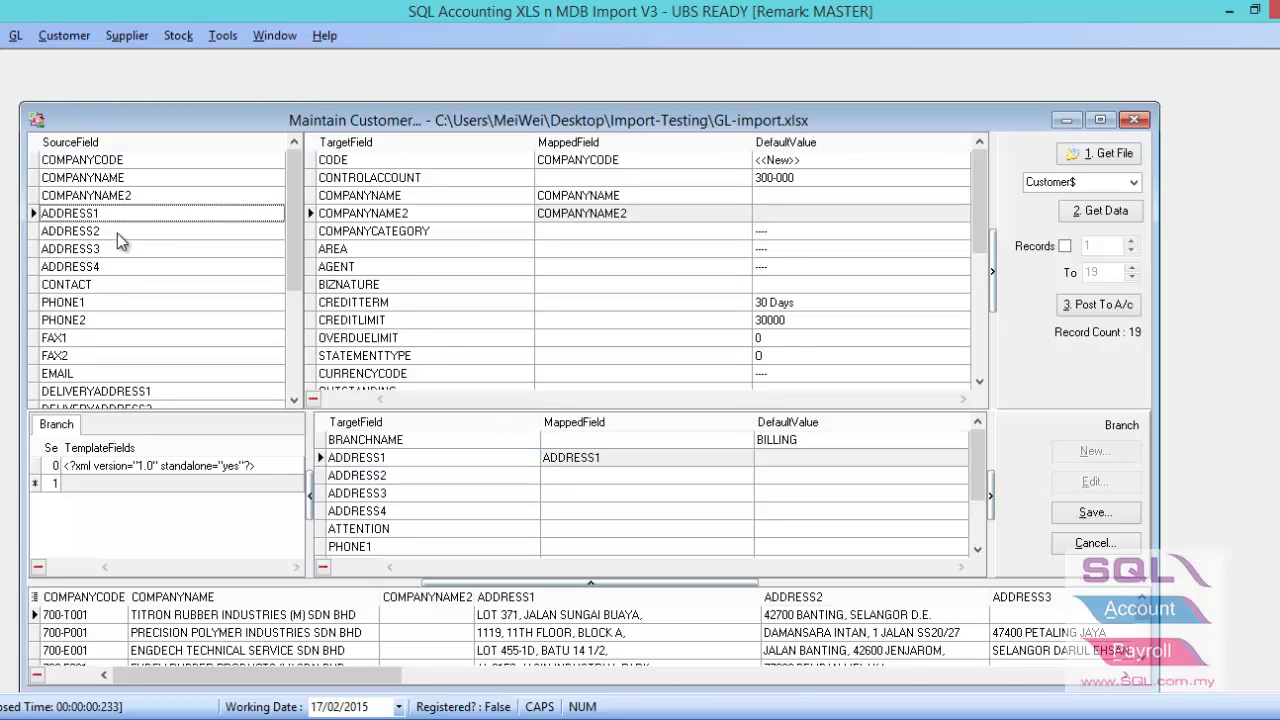
left_click_drag(122, 231, 410, 482)
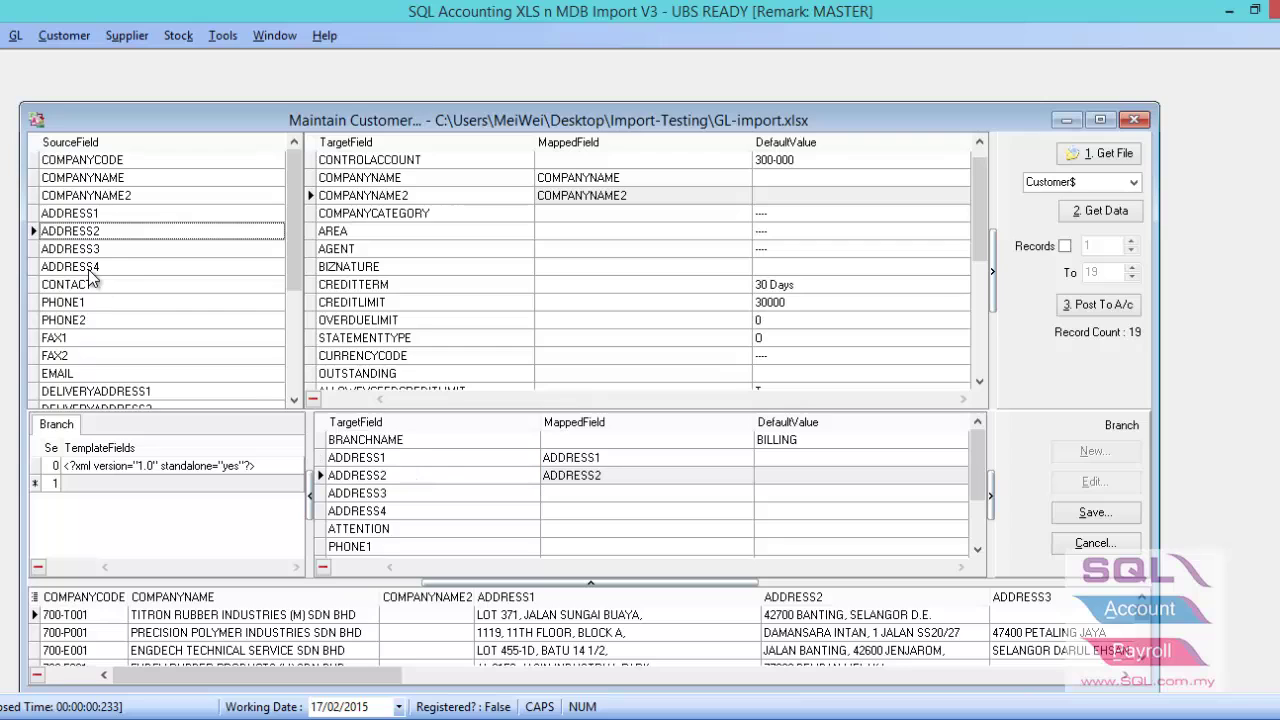
left_click_drag(86, 249, 437, 508)
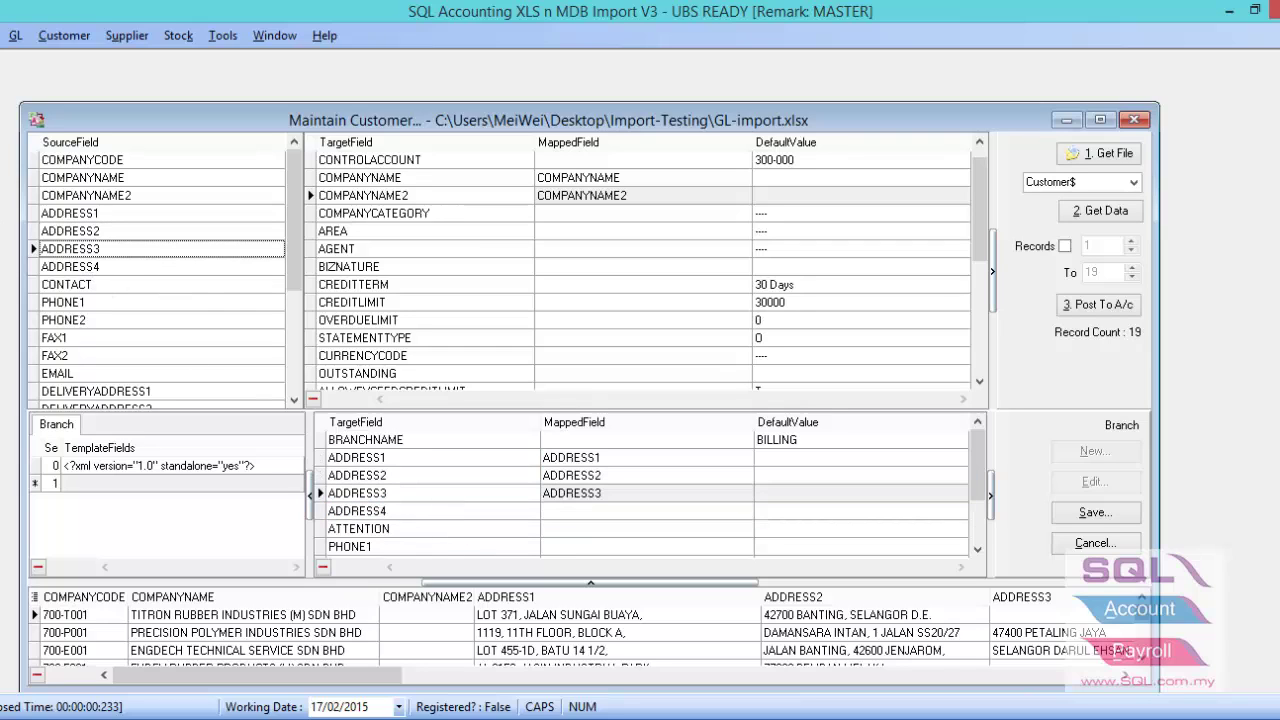
left_click_drag(96, 268, 423, 511)
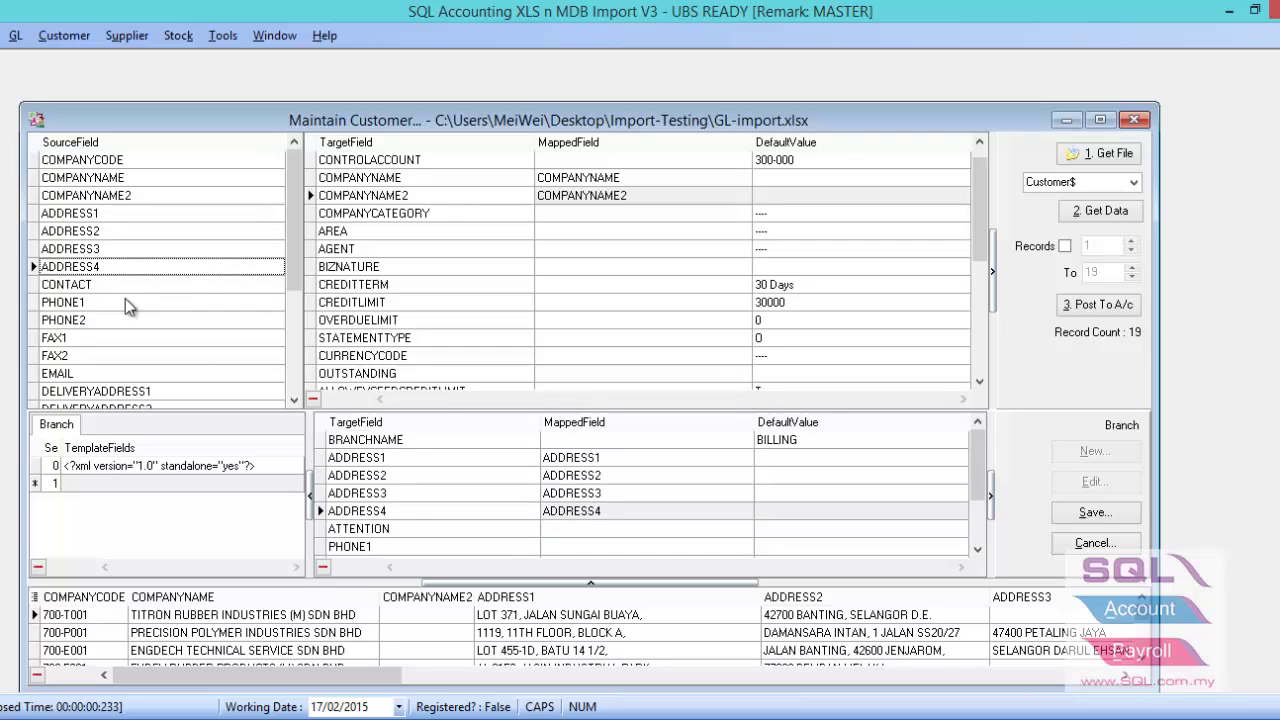
Map CONTACT, PHONE1–2 and FAX1–2 to the branch fields and save the BILLING branch.
left_click_drag(83, 284, 402, 459)
left_click_drag(85, 303, 397, 474)
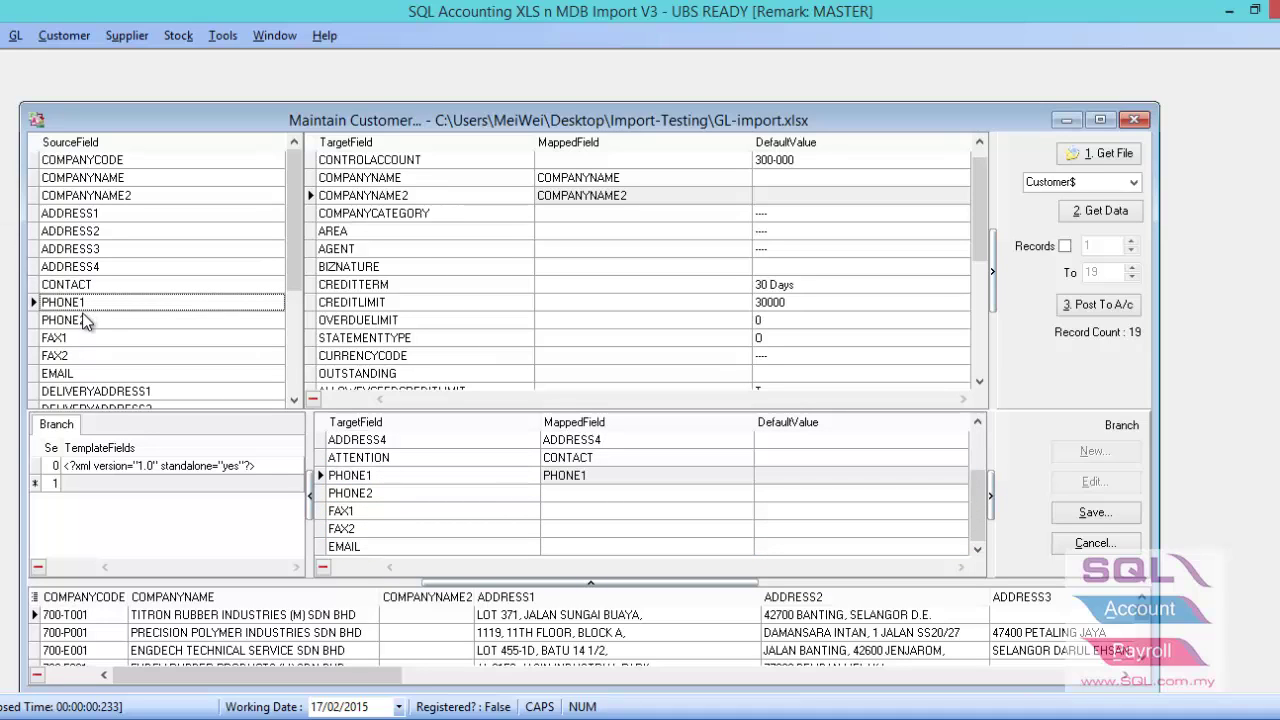
left_click_drag(86, 320, 318, 493)
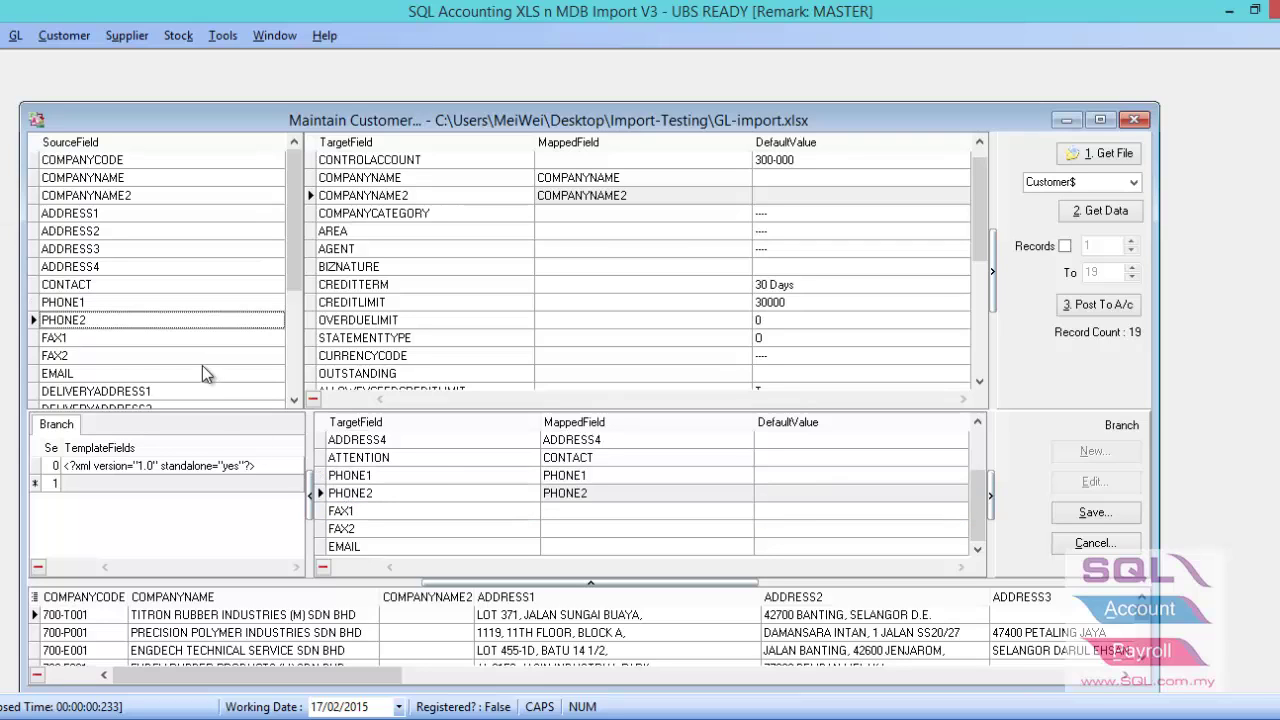
left_click_drag(160, 340, 366, 532)
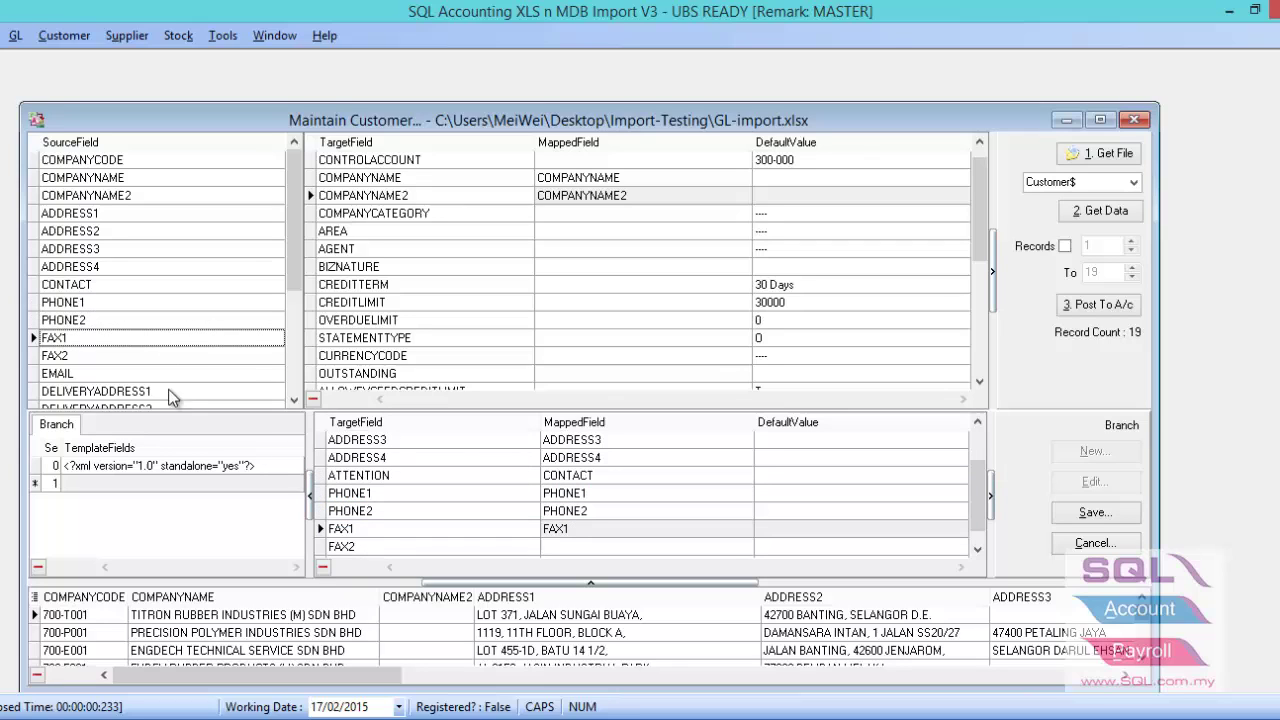
left_click_drag(78, 356, 340, 546)
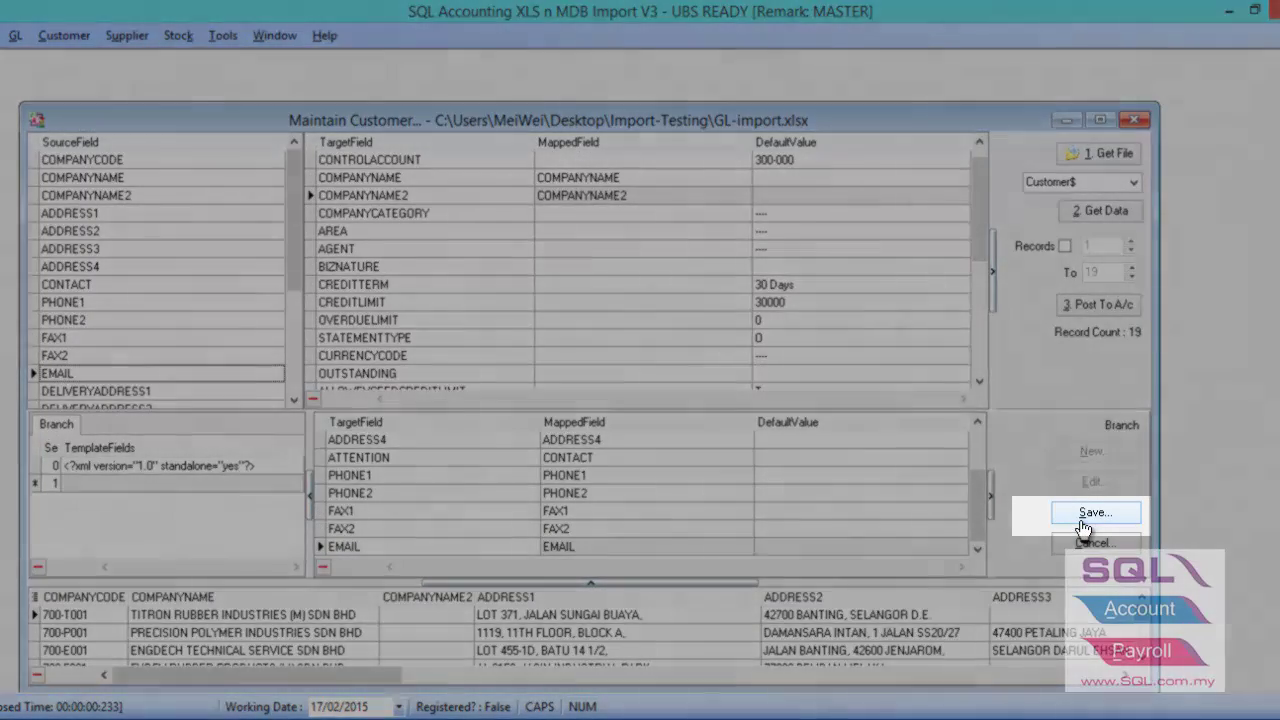
left_click(1084, 527)
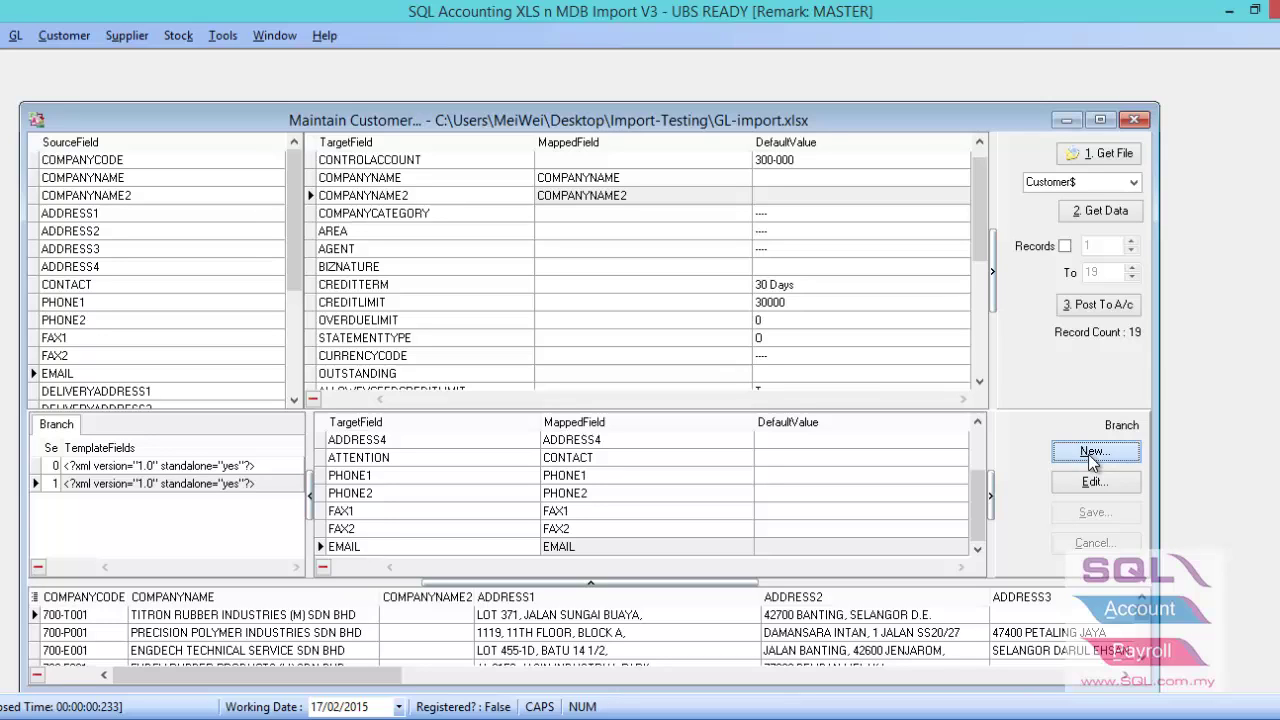
Add a second branch mapping DELIVERYADDRESS1–4 to address lines 1–4.
left_click(1093, 455)
left_click(829, 441)
left_click(829, 441)
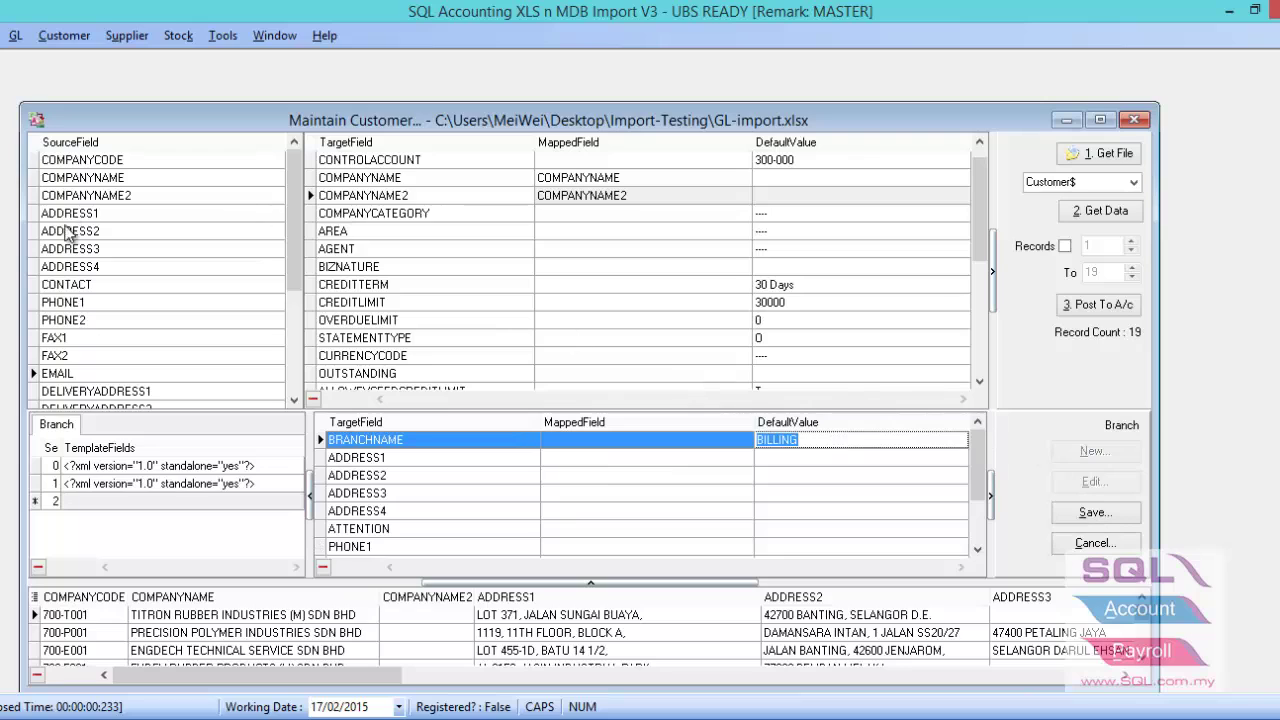
left_click_drag(120, 392, 355, 467)
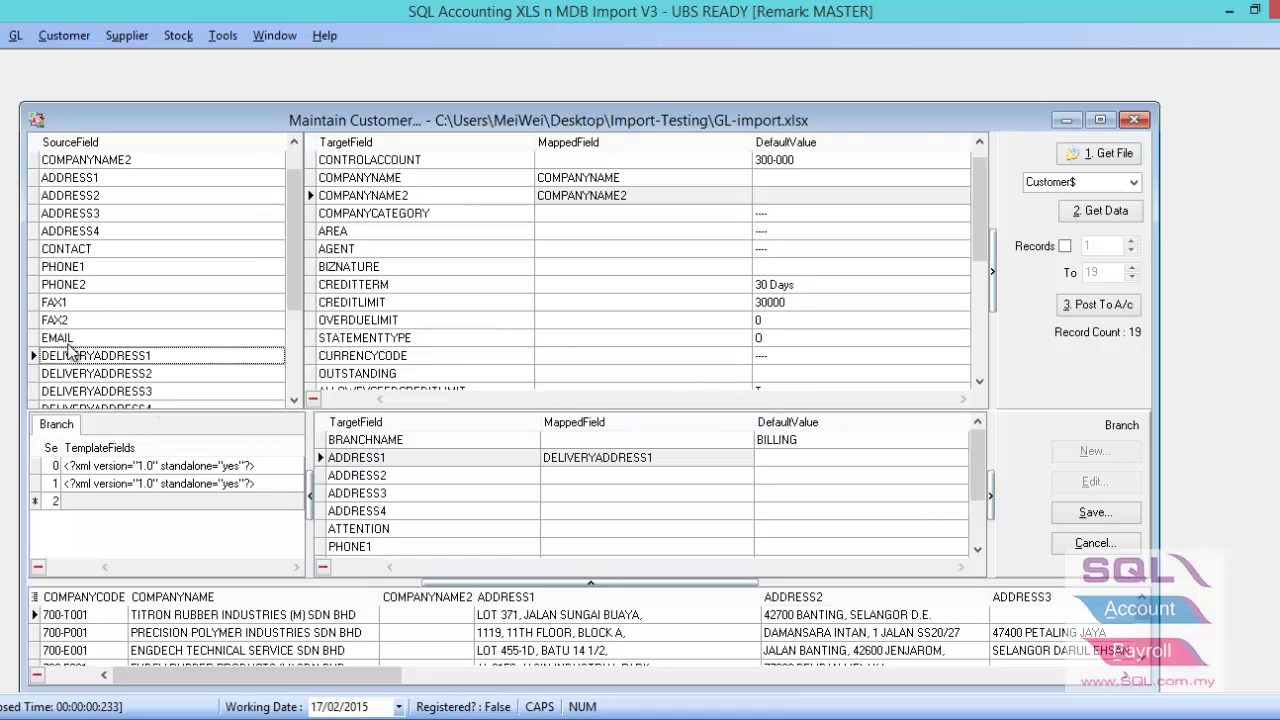
left_click_drag(78, 373, 345, 477)
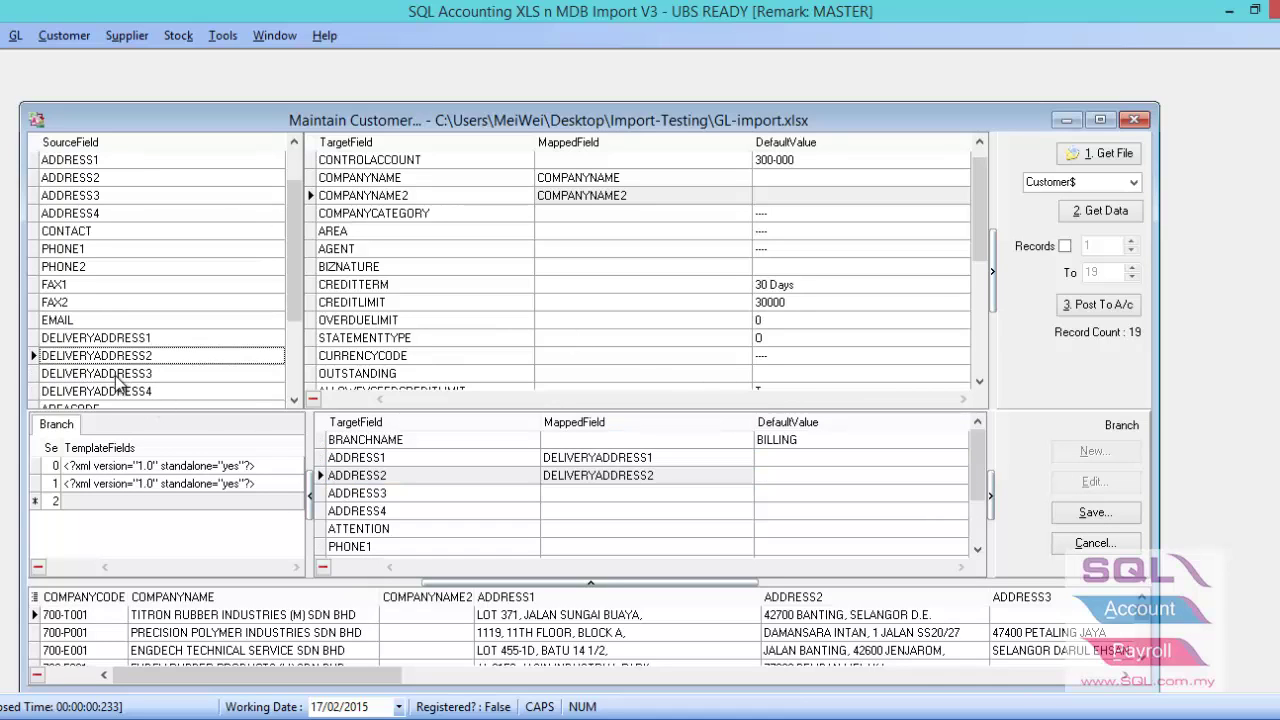
left_click_drag(116, 376, 345, 493)
left_click_drag(146, 398, 390, 512)
Rename the branch from BILLING to DELIVERY and save it.
left_click(799, 440)
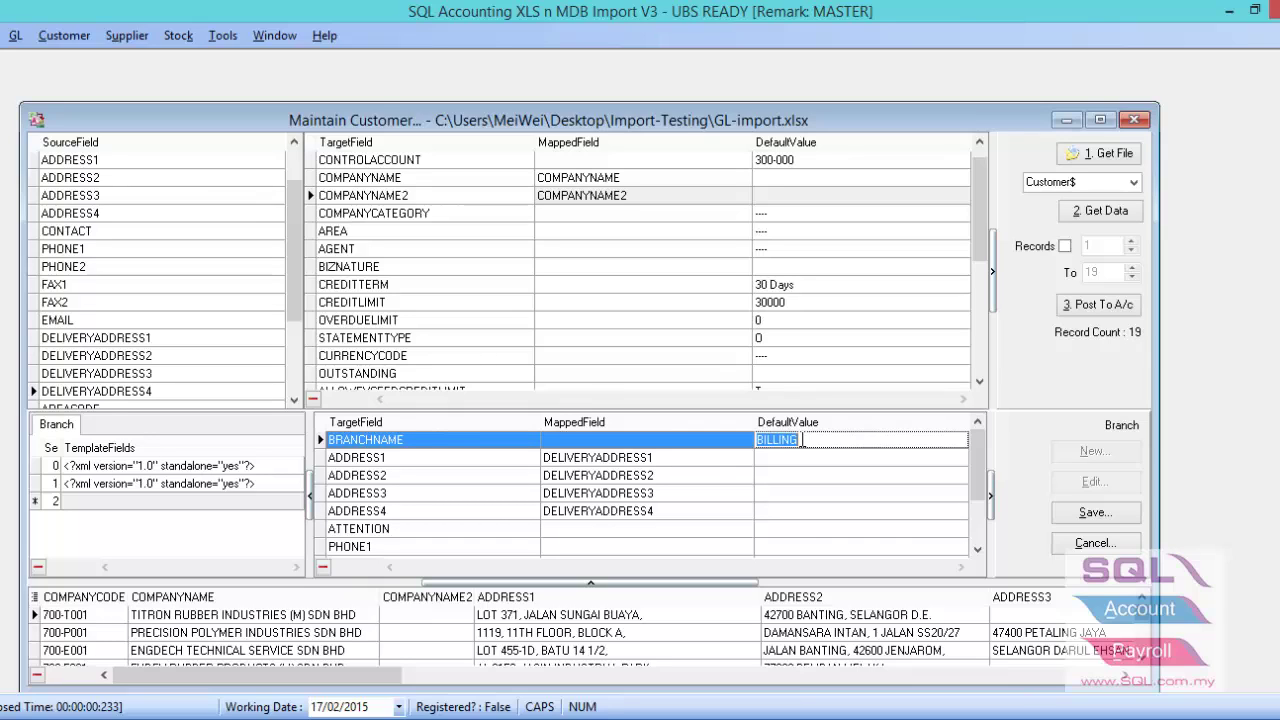
key("Caps_Lock")
type("dELIVERY")
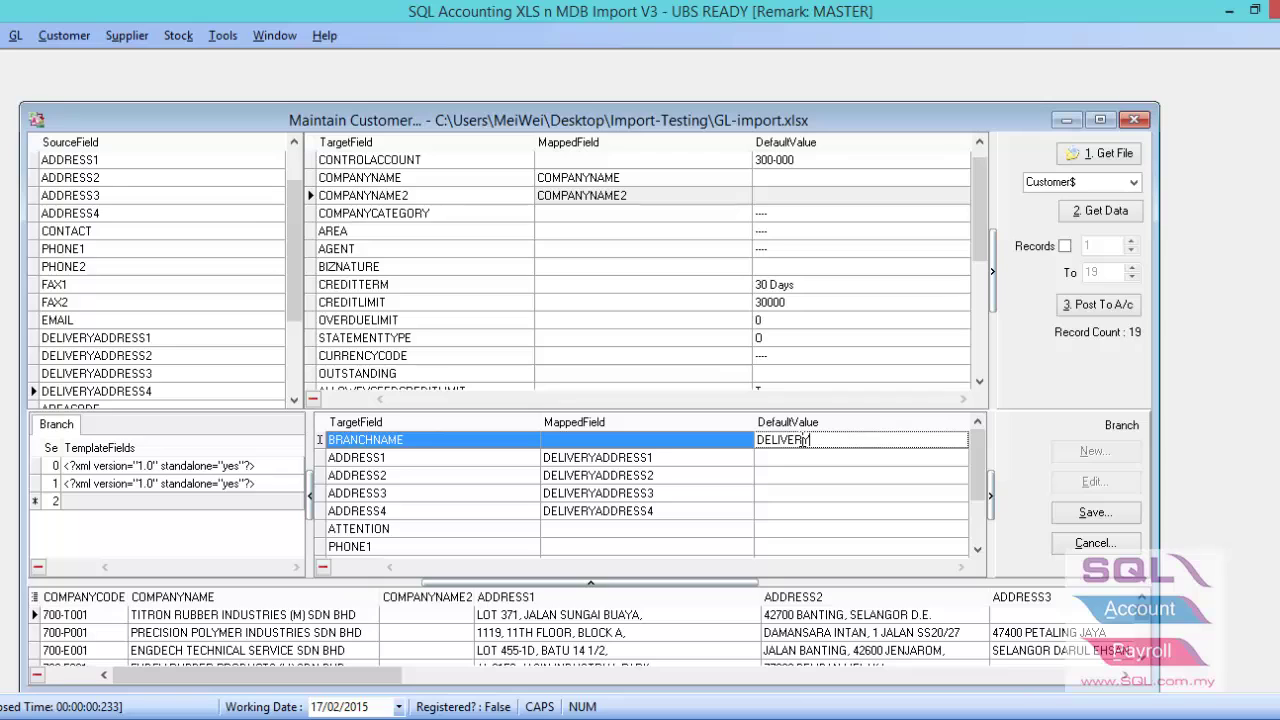
left_click(1091, 515)
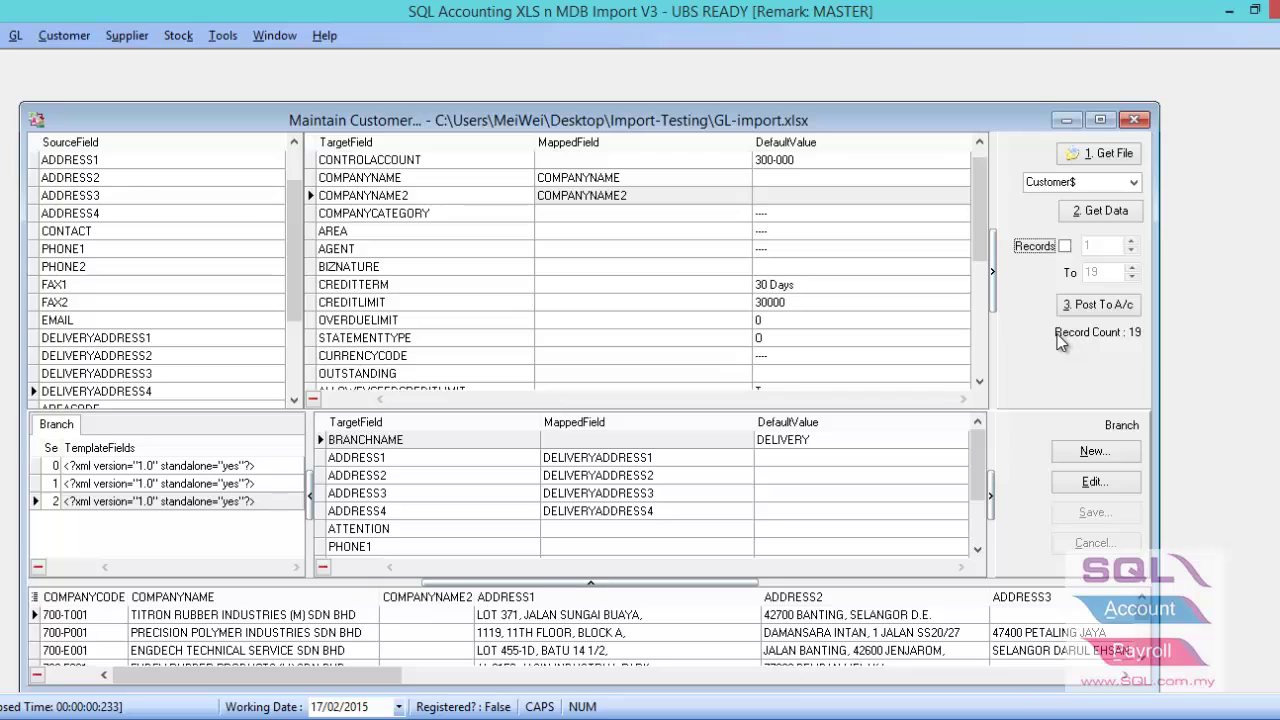
Limit posting to records 2 through 10, then switch the record range off again.
left_click(1065, 247)
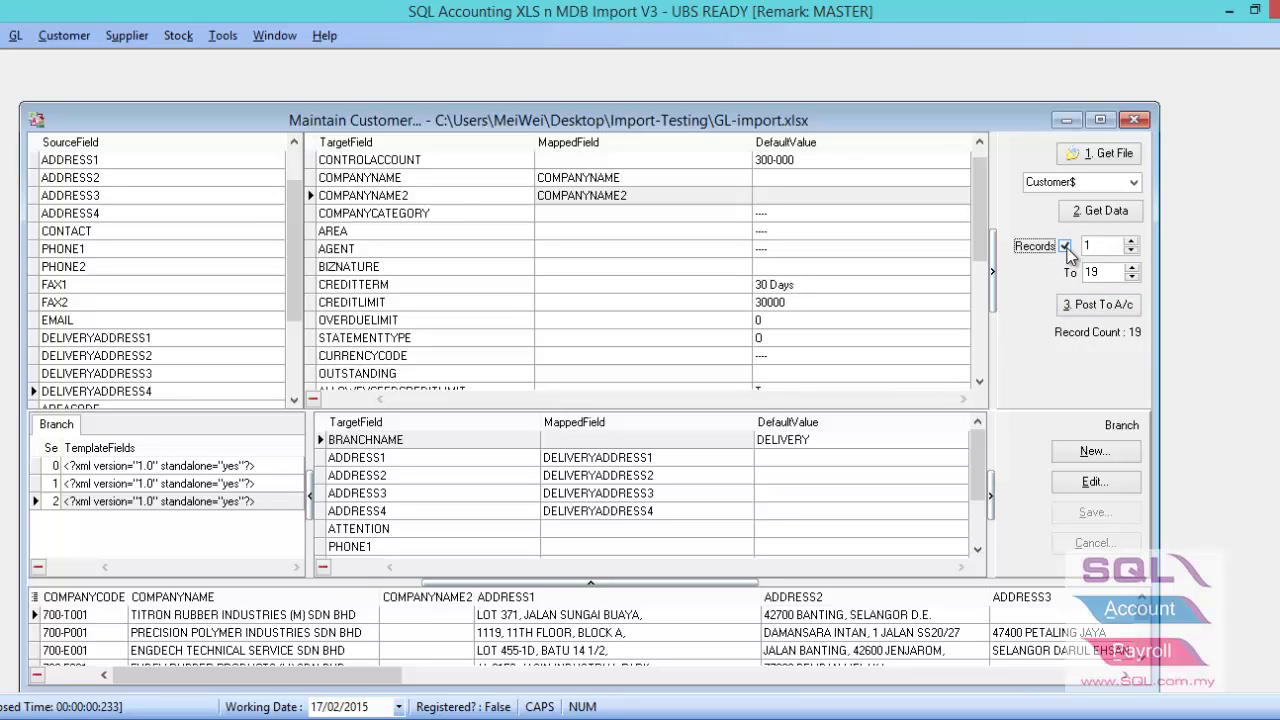
double_click(1096, 245)
type("2")
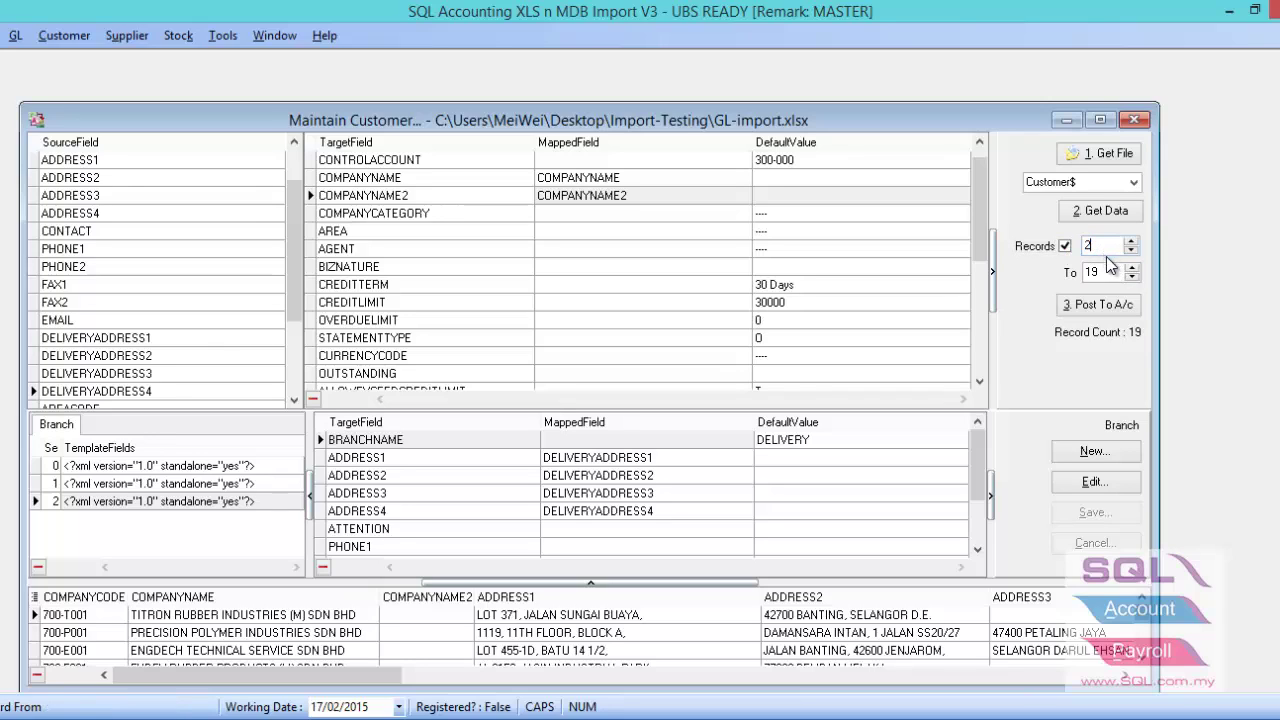
double_click(1115, 277)
type("10")
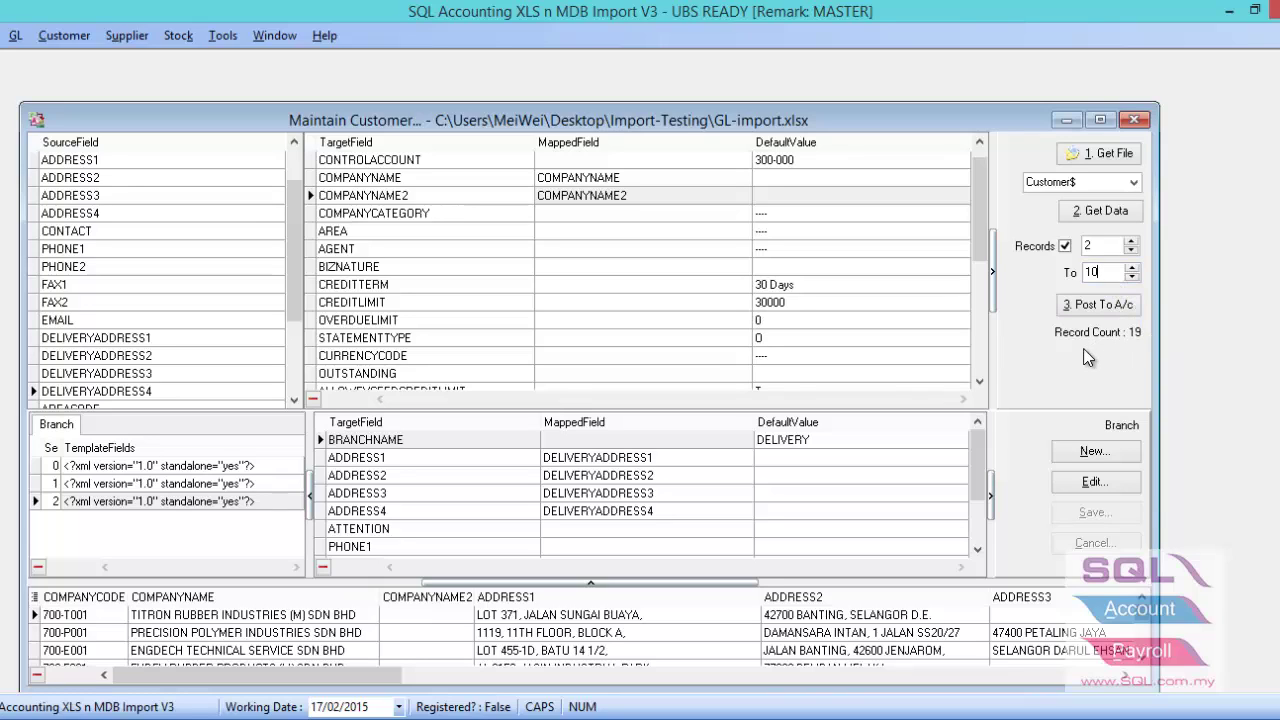
left_click(1066, 246)
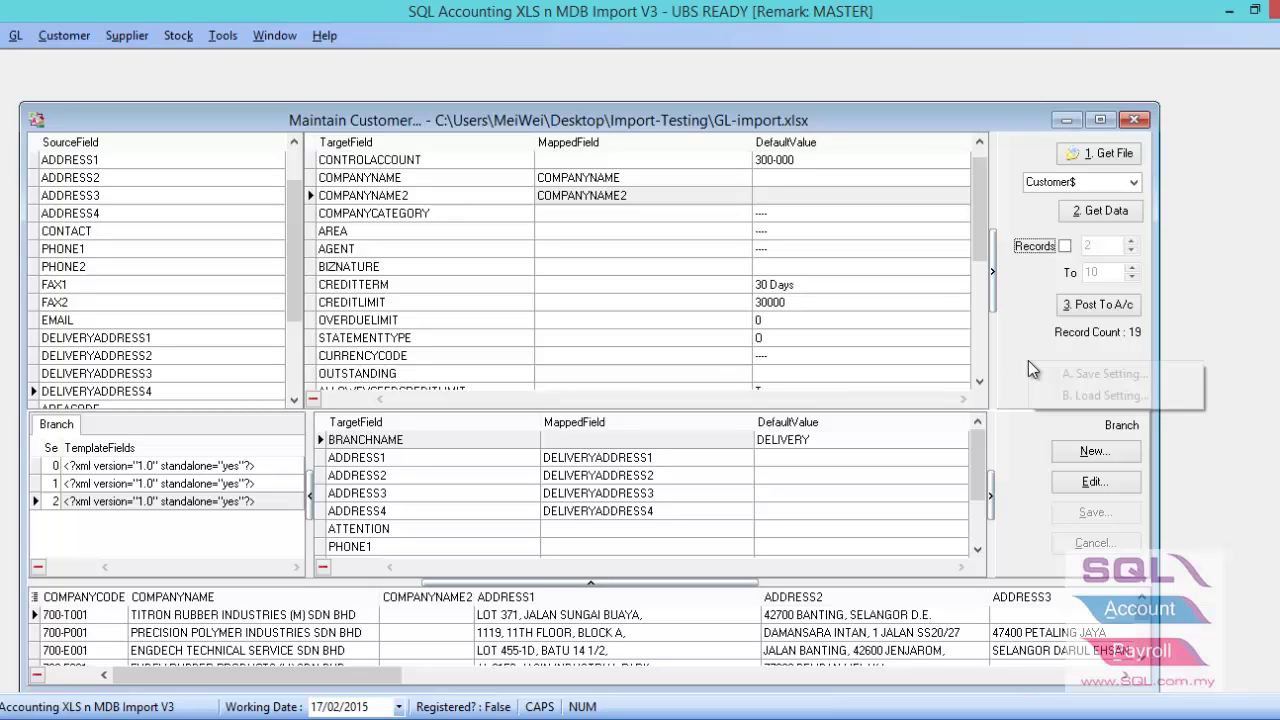
Save the customer field-mapping settings with A. Save Setting and acknowledge the confirmation.
right_click(1032, 369)
left_click(1064, 378)
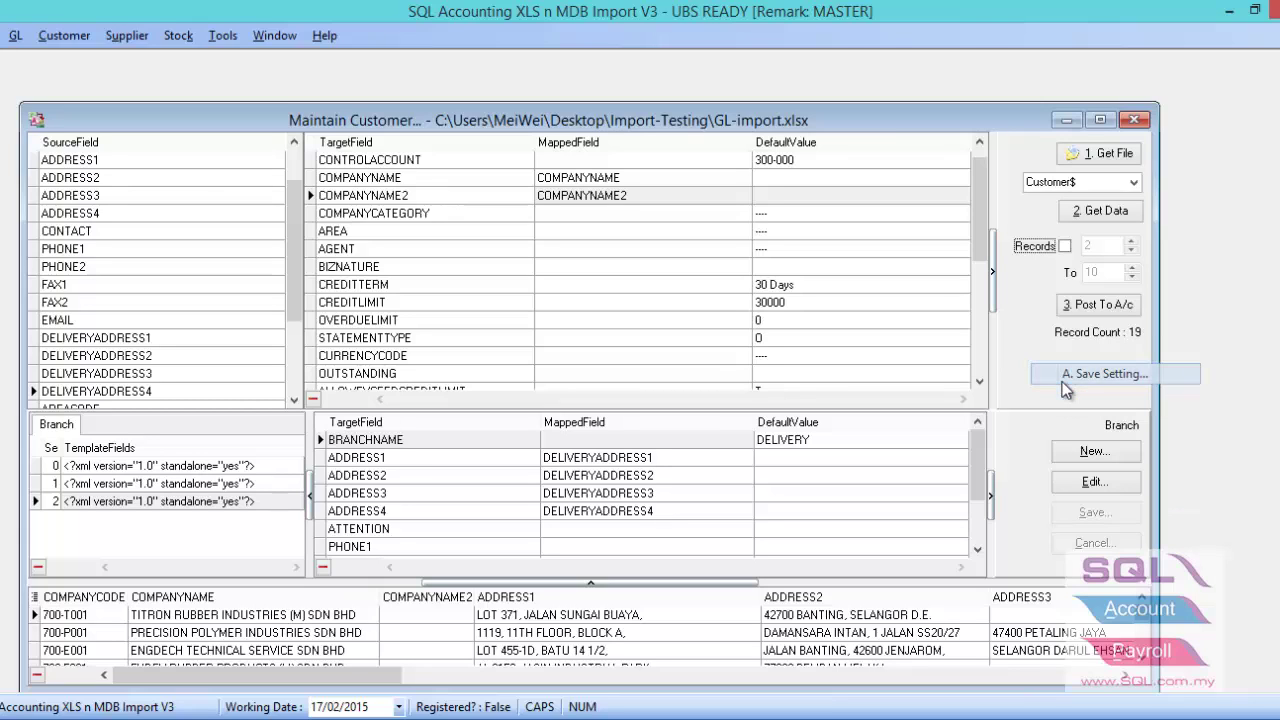
left_click(640, 418)
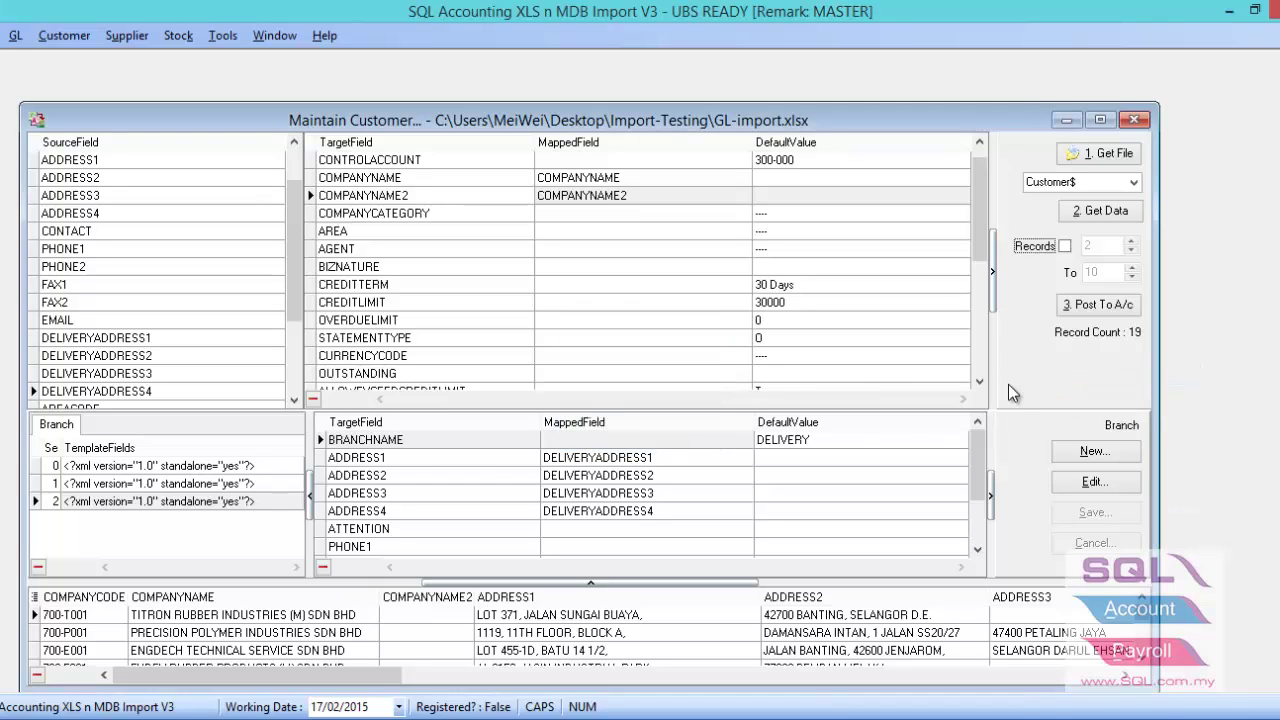
right_click(1010, 371)
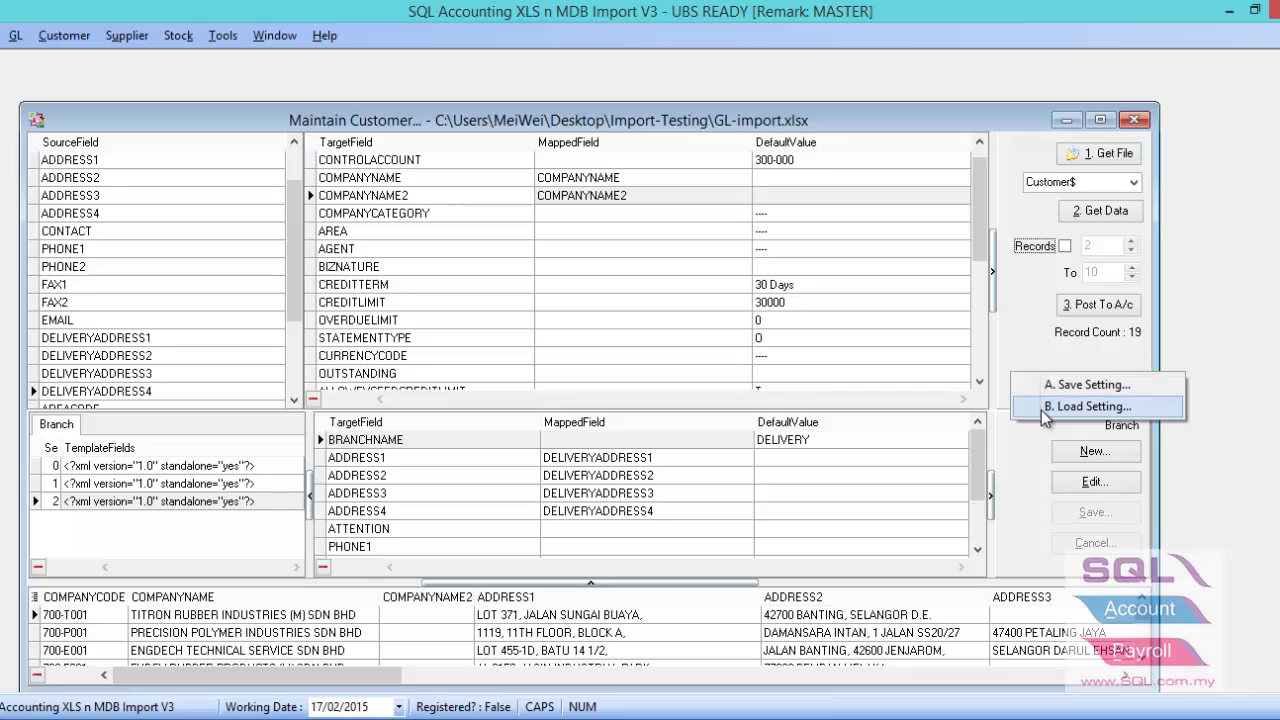
left_click(1015, 347)
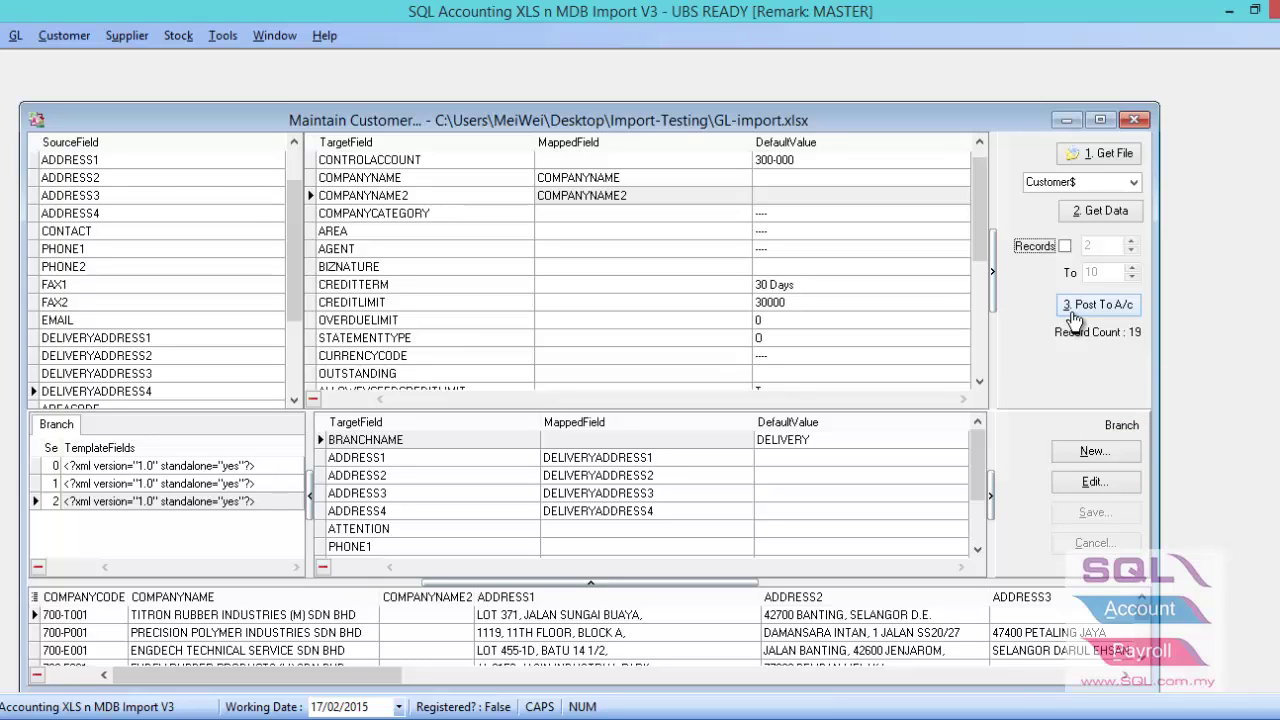
Post all 19 customer records to the accounts with 3. Post To A/c.
left_click(1073, 312)
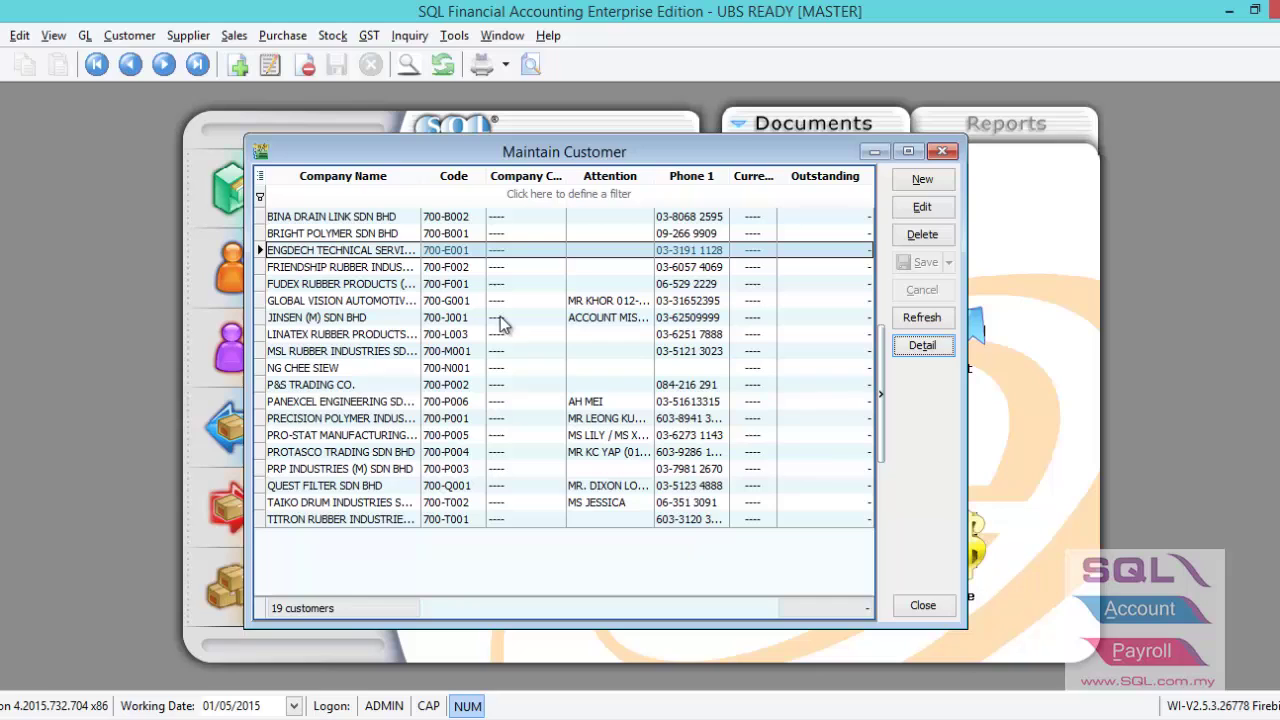
Check ENGDECH TECHNICAL SERVICE SDN BHD's DELIVERY and BILLING branches, then open the import tool's Supplier menu.
double_click(381, 250)
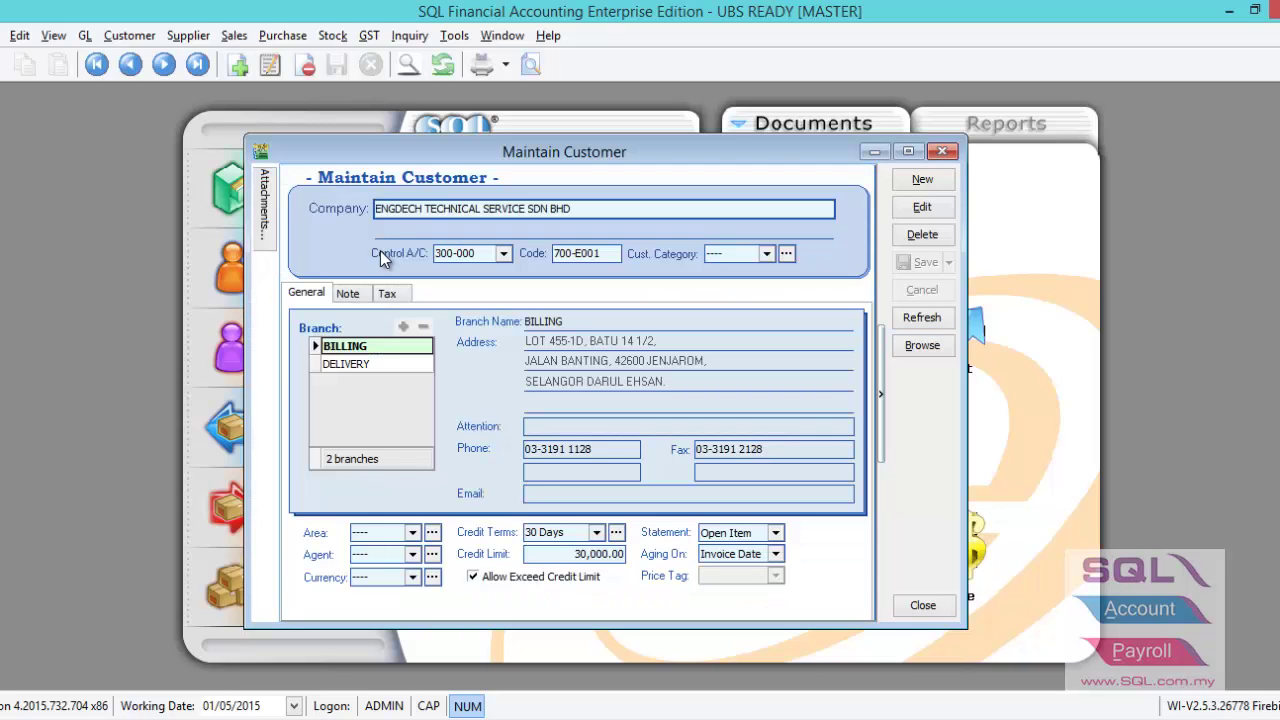
left_click(360, 366)
left_click(358, 345)
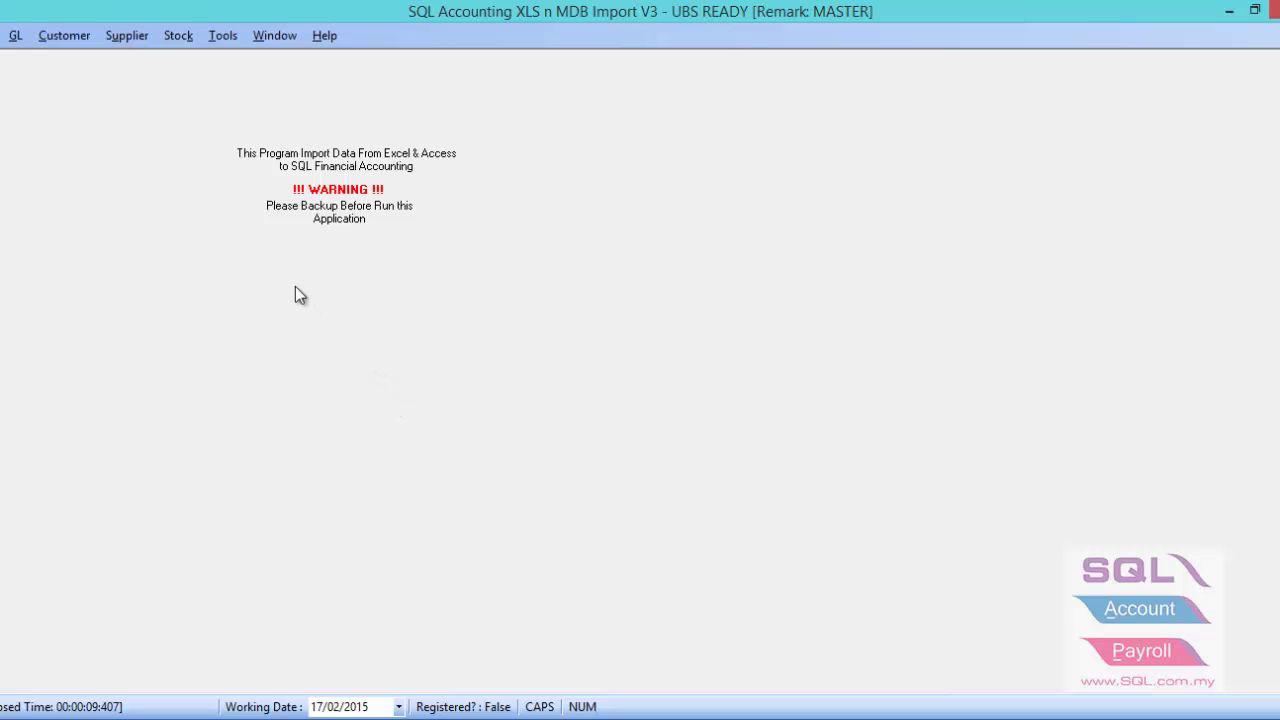
left_click(124, 35)
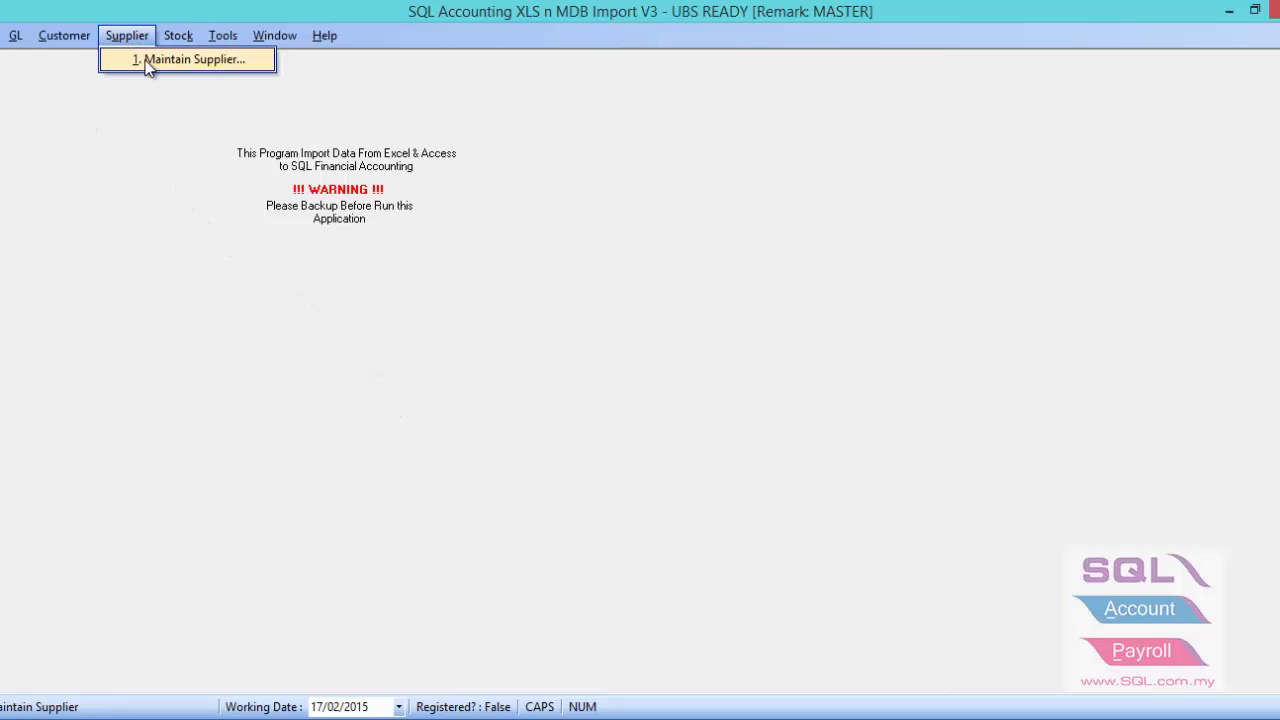